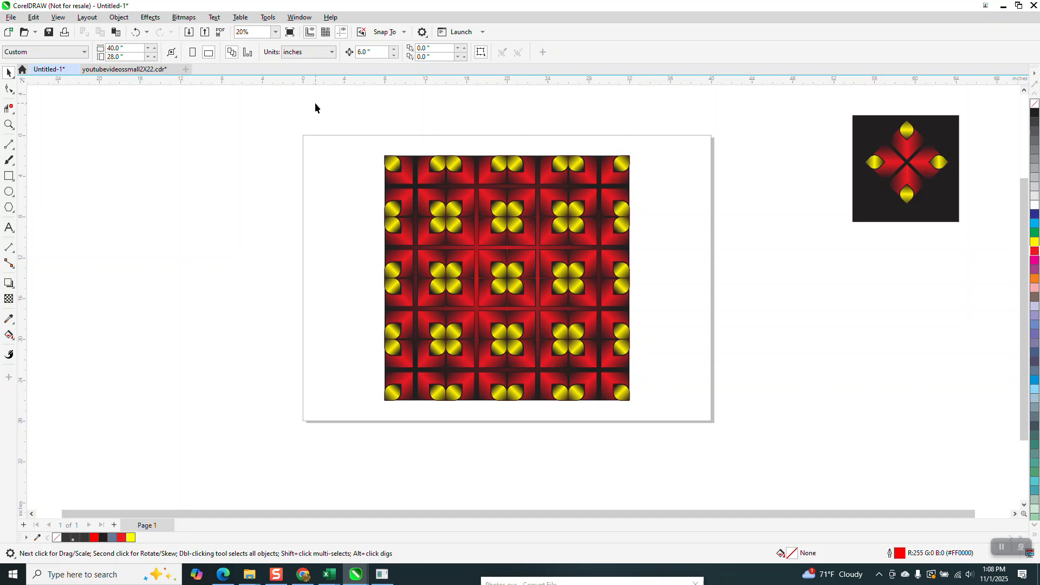
Ungroup the pattern once and move its upper-left four-petal tile off the page to the left
click(420, 170)
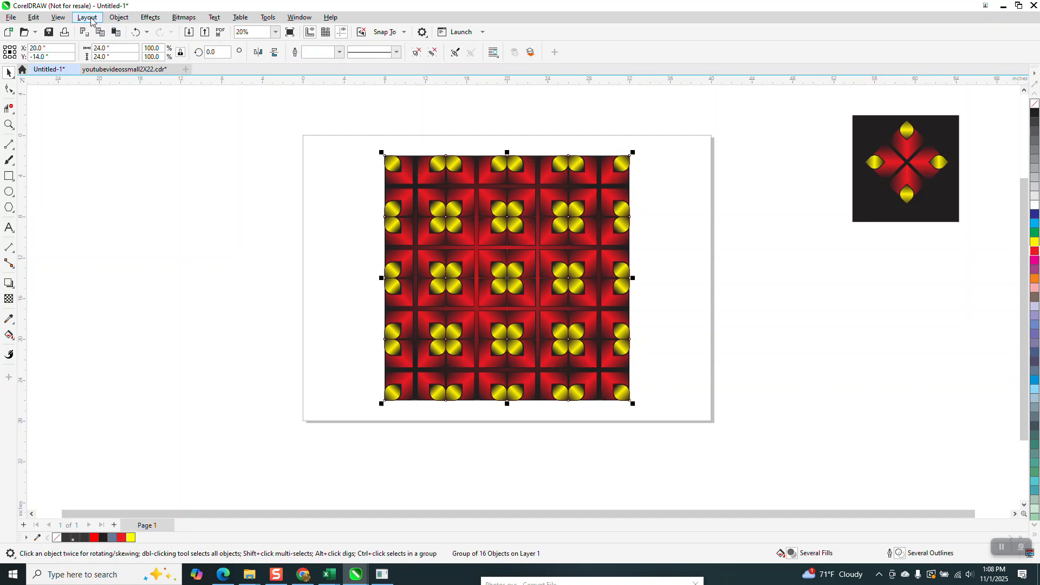
click(119, 18)
mouse_move(156, 202)
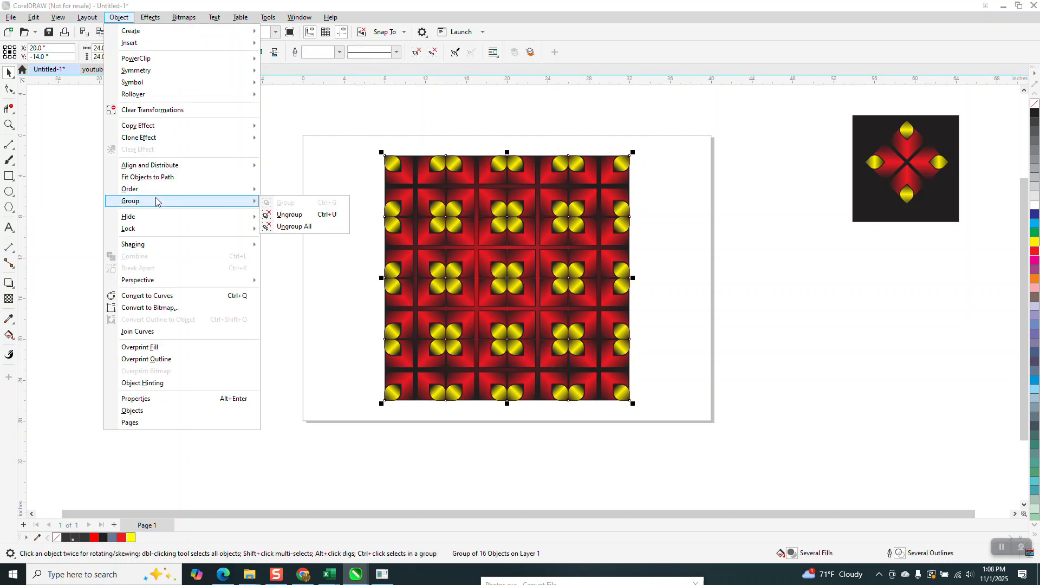
click(287, 215)
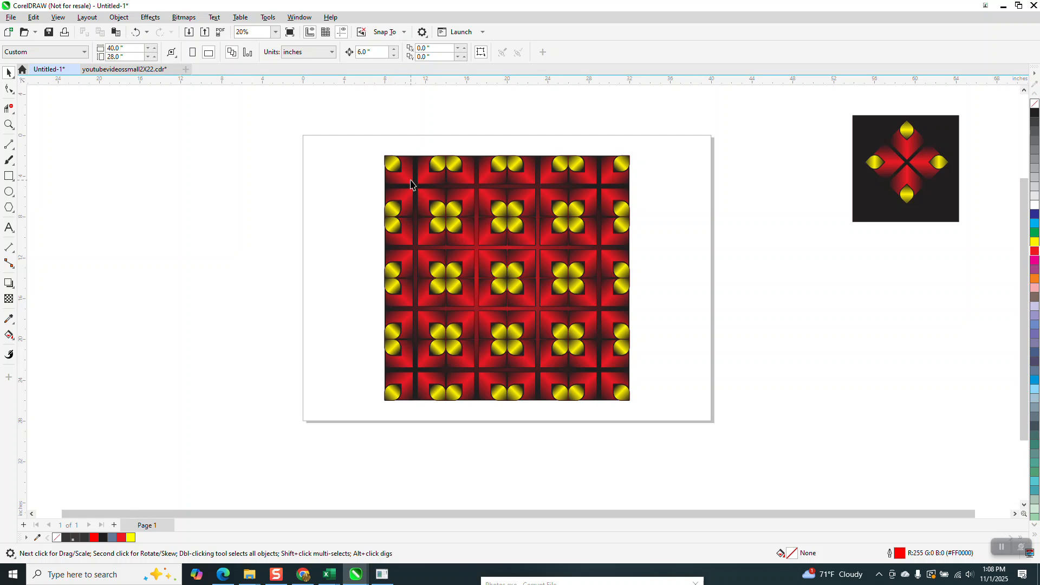
click(411, 181)
drag(411, 181, 272, 173)
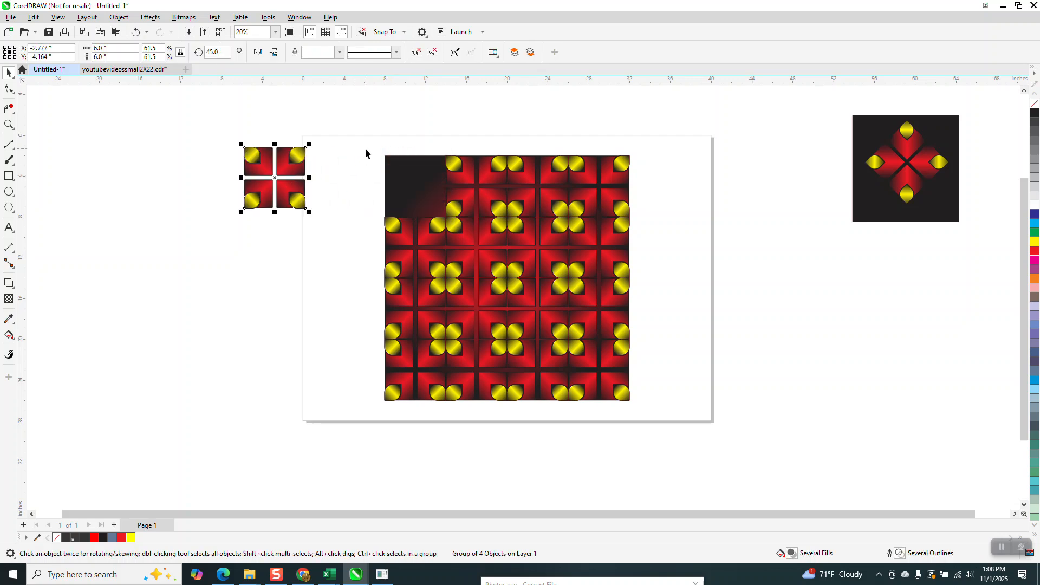
Move the rest of the pattern with its background rectangle off the page to the lower right
click(398, 170)
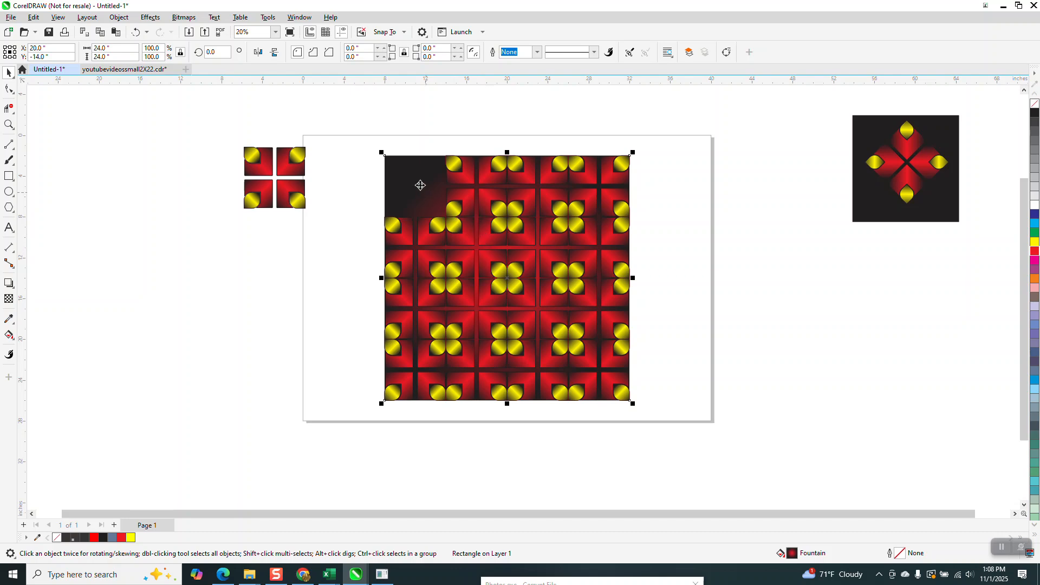
drag(368, 146, 679, 441)
drag(522, 281, 871, 414)
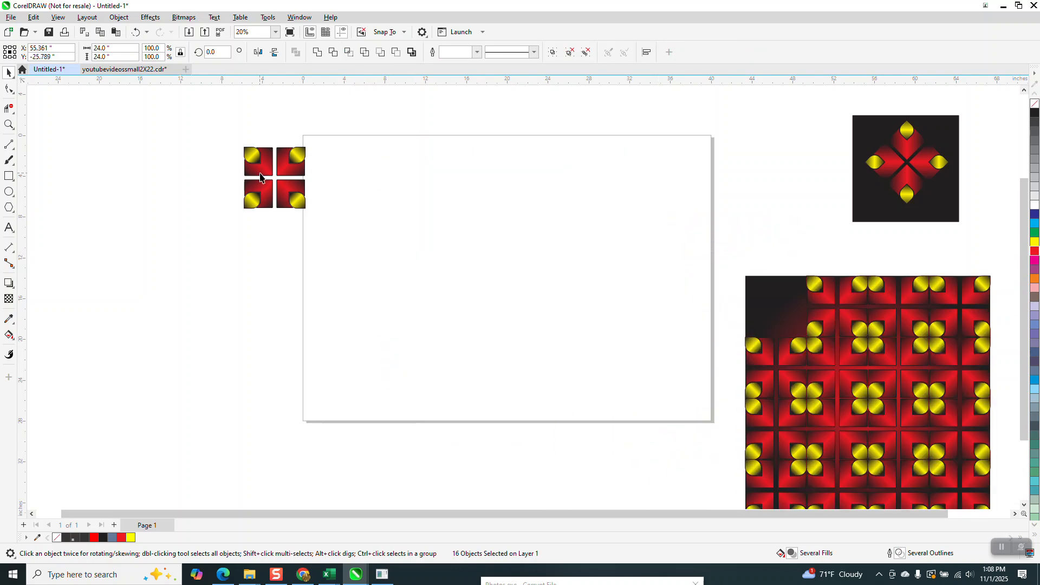
Center the separated four-petal tile on the page and ungroup all of its objects
mouse_move(252, 172)
mouse_down()
mouse_move(476, 249)
mouse_move(470, 239)
mouse_move(573, 320)
mouse_up()
key(p)
click(9, 124)
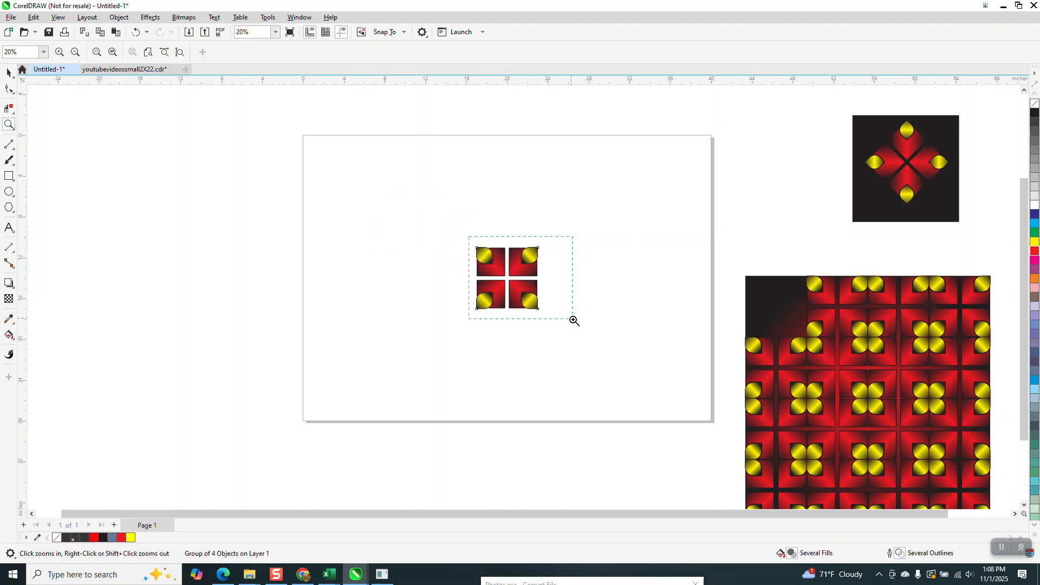
click(8, 74)
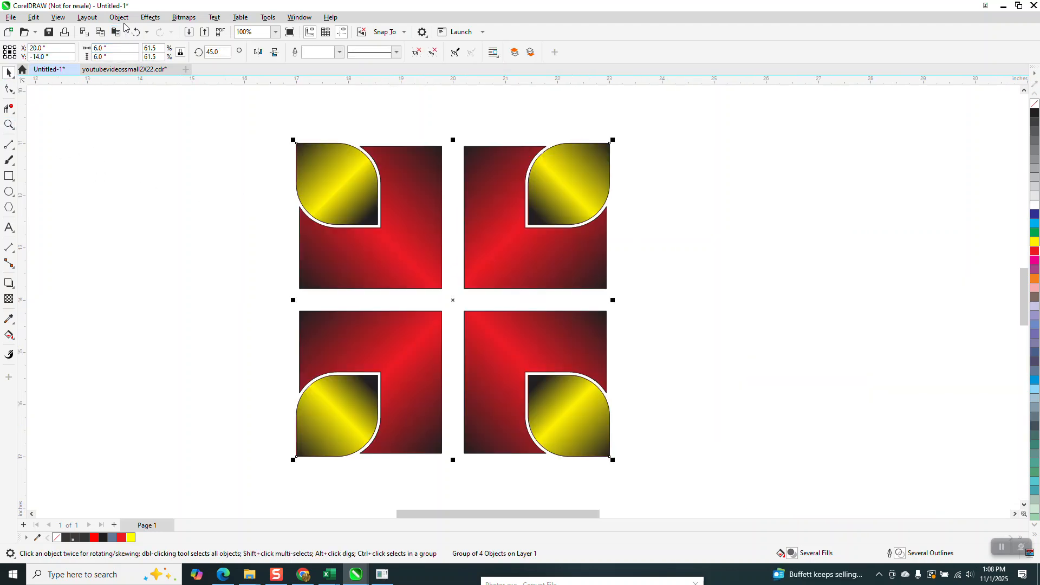
click(118, 17)
mouse_move(135, 200)
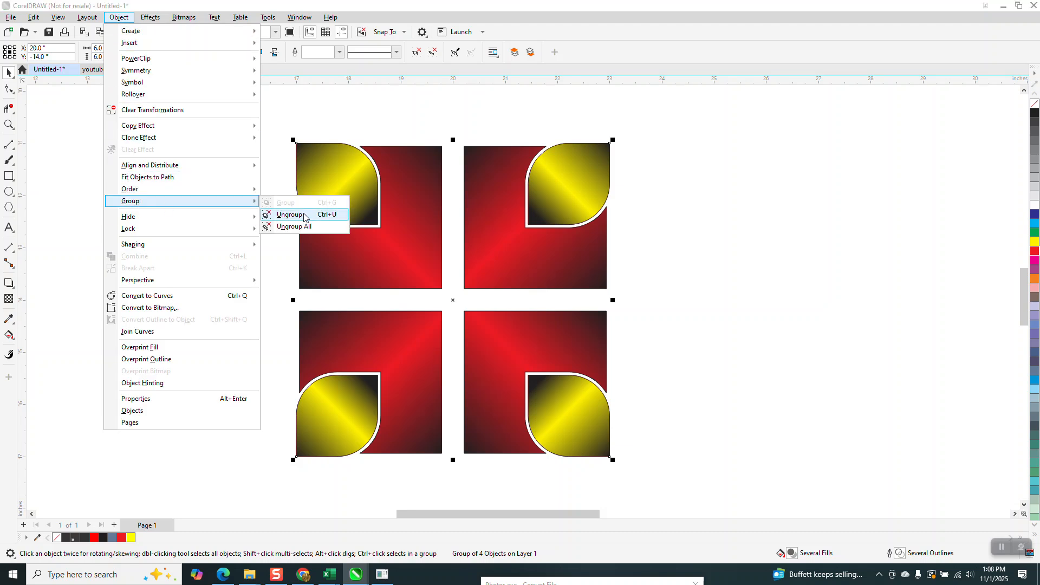
click(296, 227)
click(281, 227)
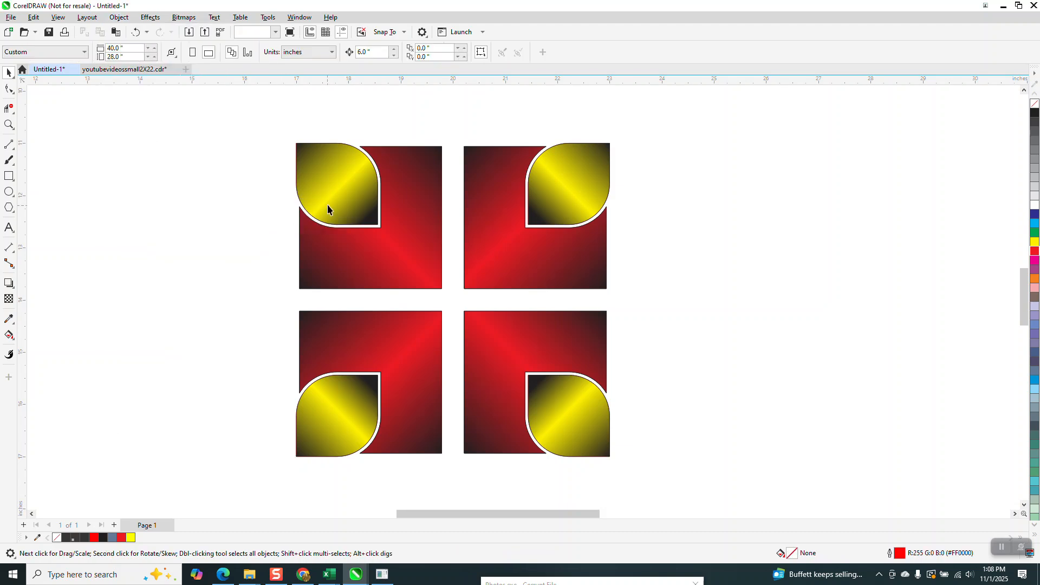
Delete three quarters of the tile, keeping only the upper-right red square and yellow petal
click(327, 205)
key(Delete)
click(360, 251)
key(Delete)
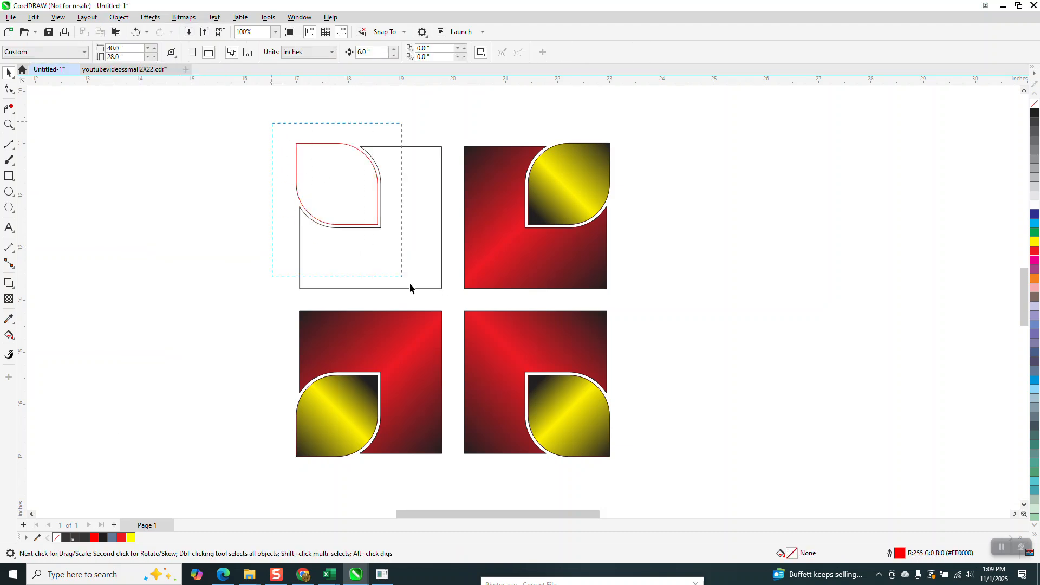
key(Delete)
drag(281, 298, 669, 470)
key(Delete)
Move the yellow petal and red square 6 inches right and delete the duplicate shapes left underneath
click(574, 204)
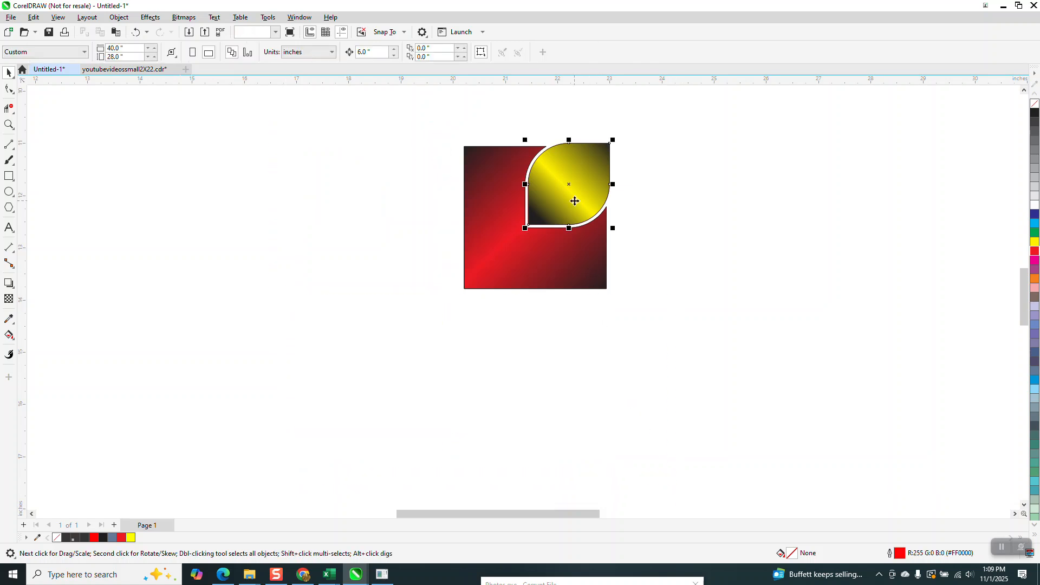
key(Right)
click(504, 203)
key(Right)
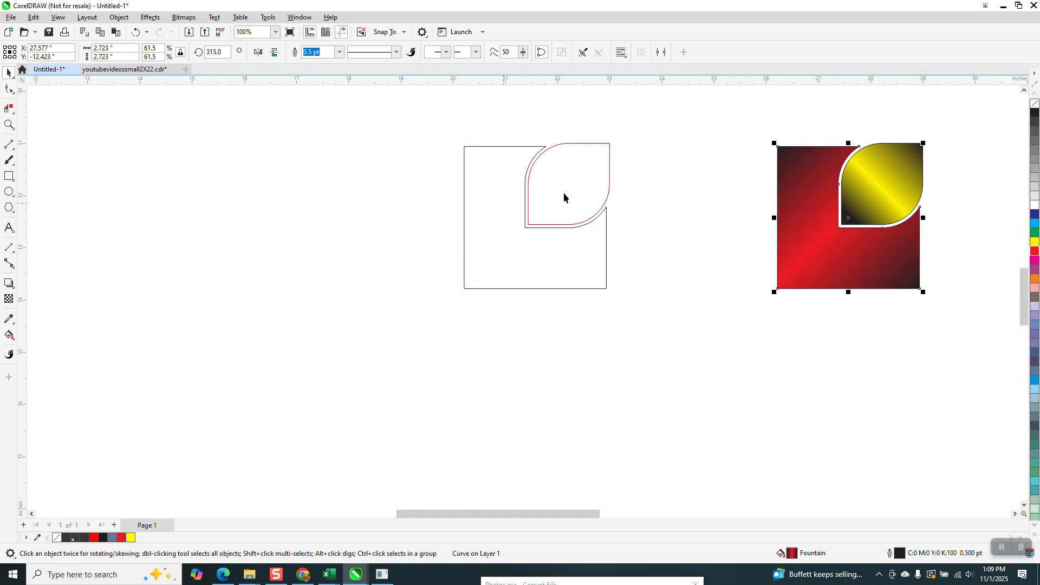
drag(449, 117, 732, 376)
key(Delete)
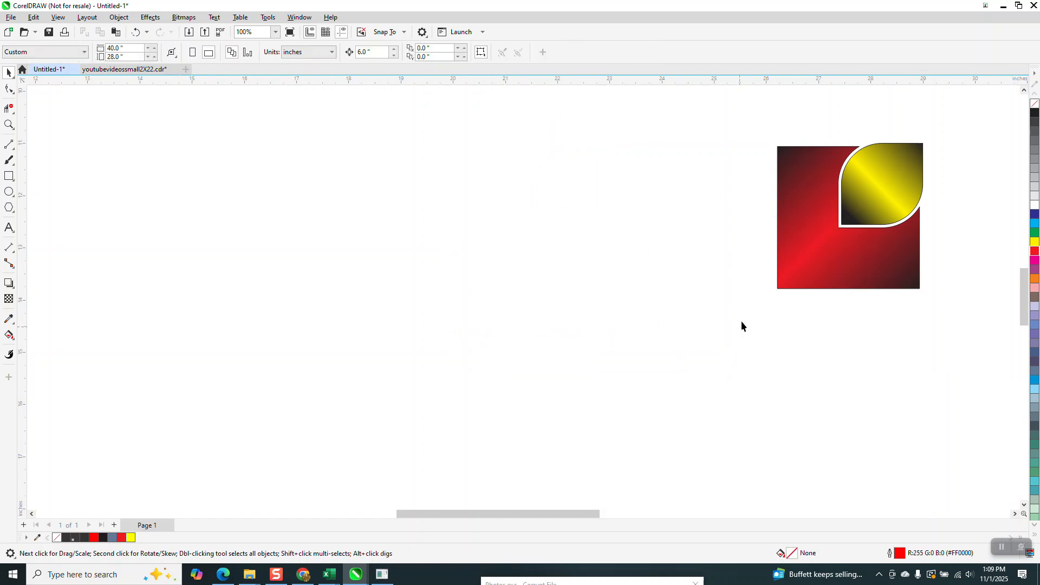
Move the remaining petal and red square together 6 inches back to the left
drag(763, 135, 977, 326)
key(Left)
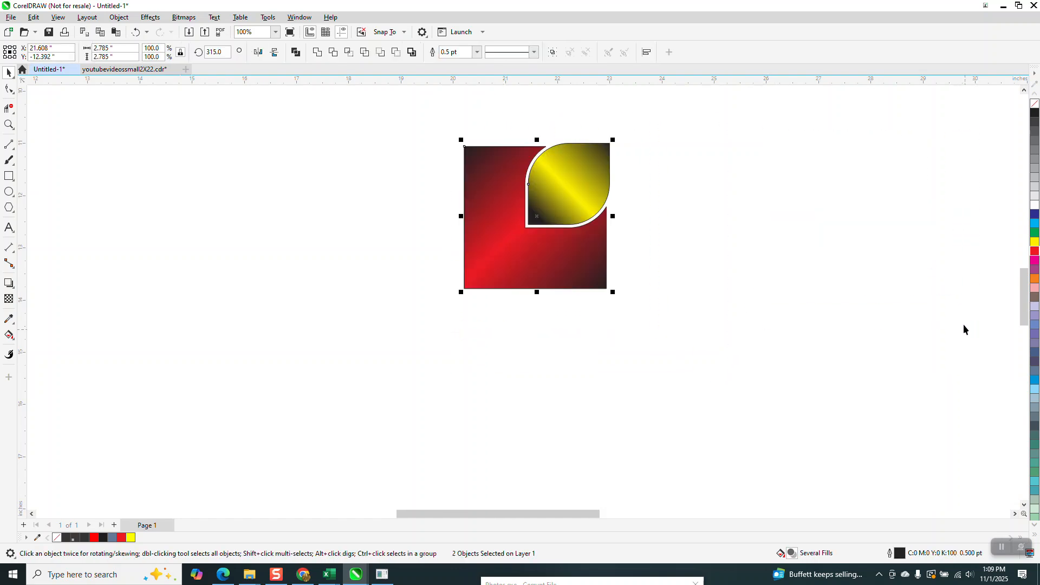
click(749, 253)
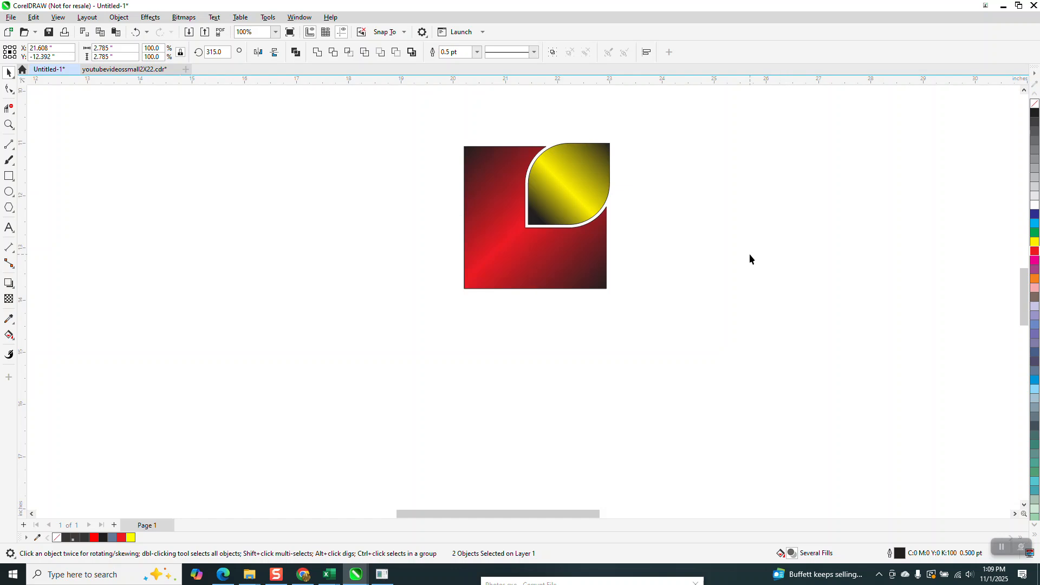
Clone the yellow petal, placing the clone 6 inches to the right and the original 6 inches to the left
click(561, 180)
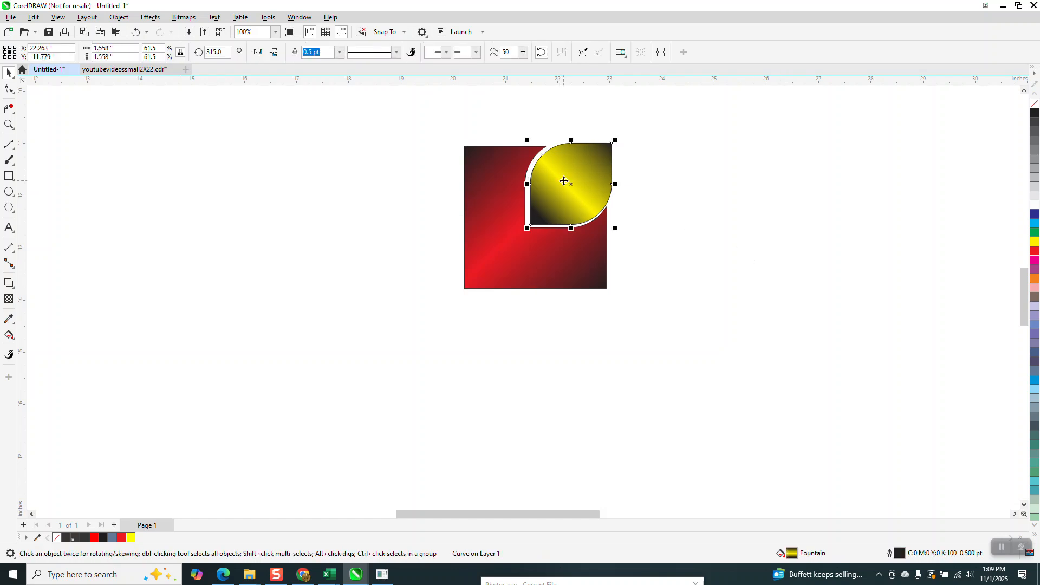
click(136, 33)
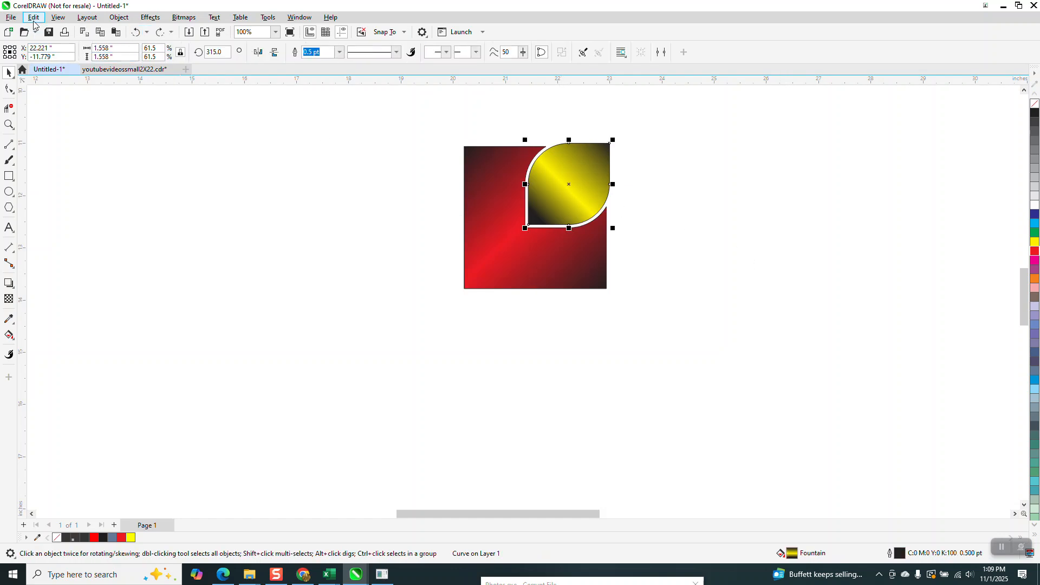
click(33, 19)
click(52, 197)
key(shift+Right)
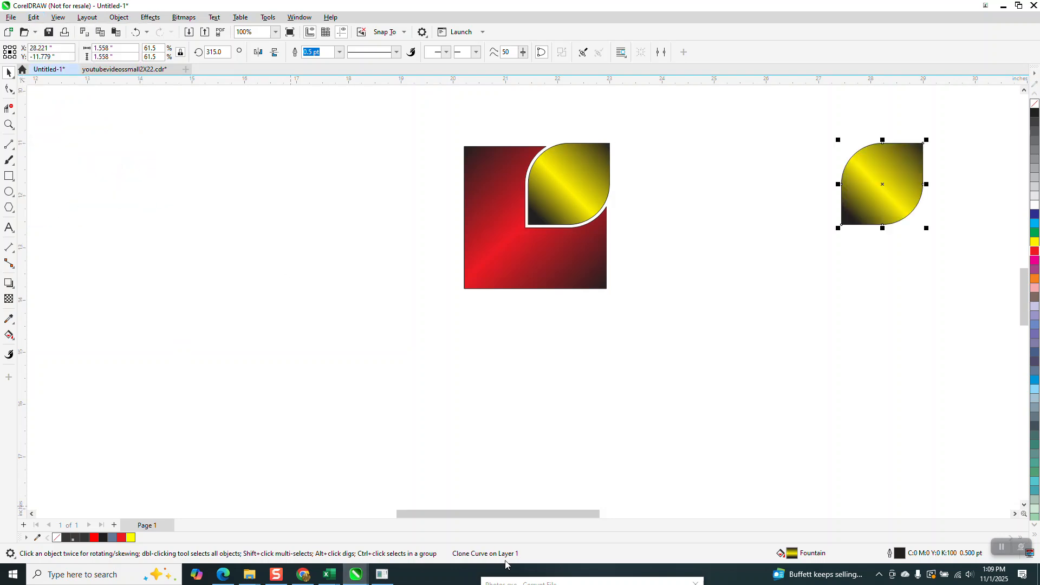
click(545, 203)
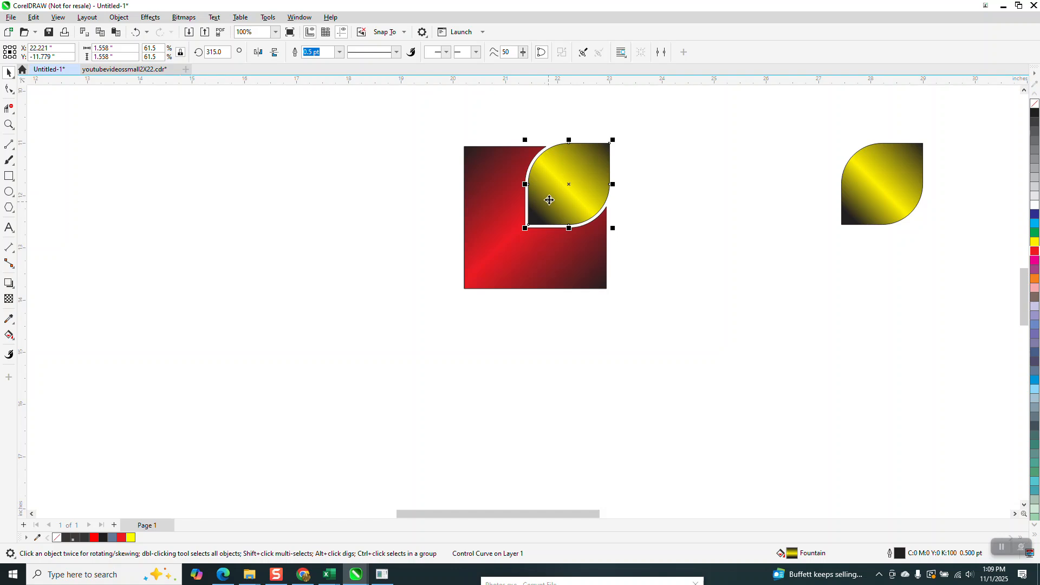
key(shift+Left)
Clone the red cut-out square, placing the clone 6 inches to the right and the original 6 inches to the left
click(504, 260)
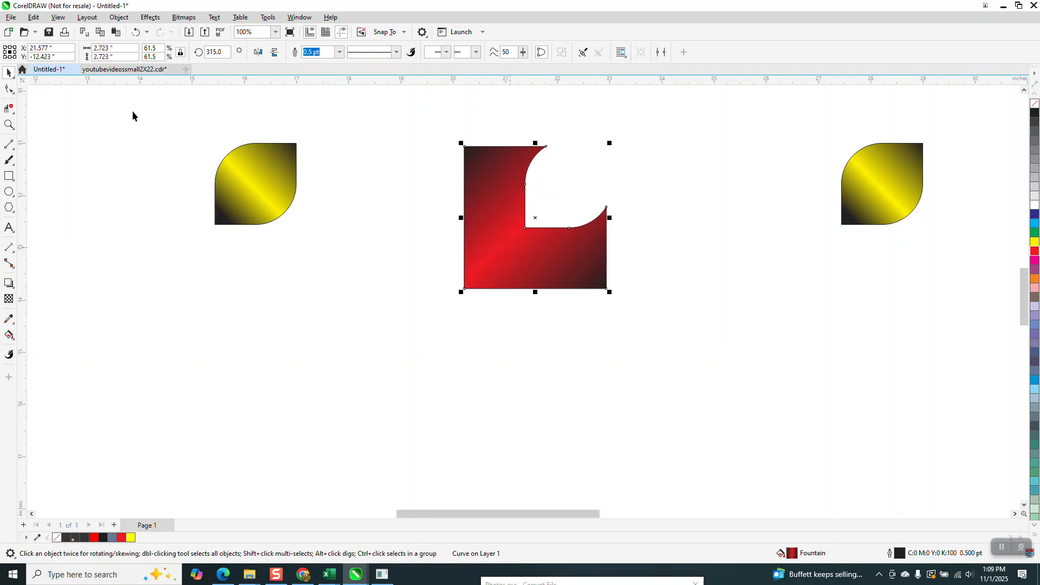
click(34, 17)
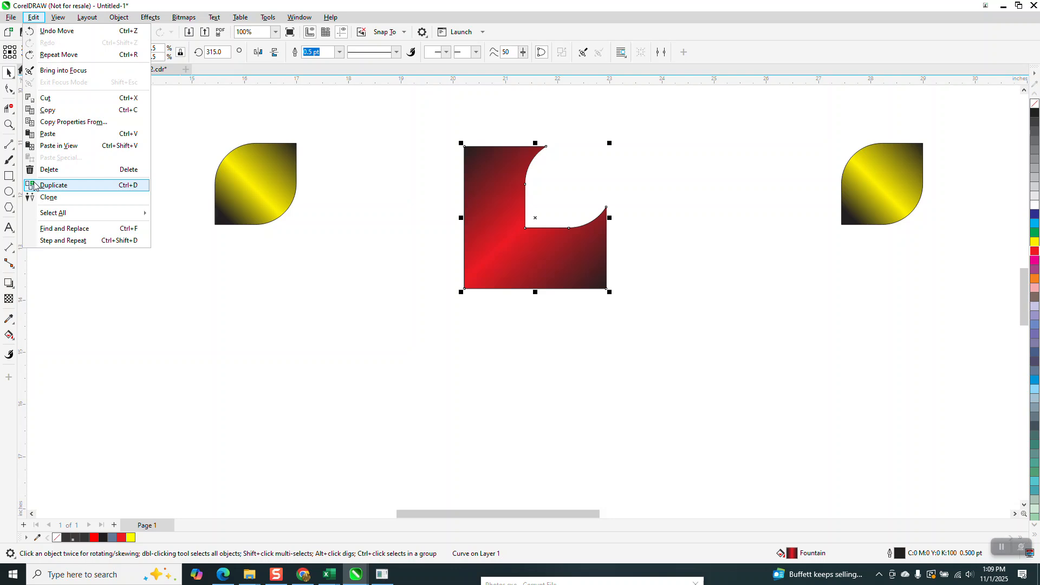
click(45, 198)
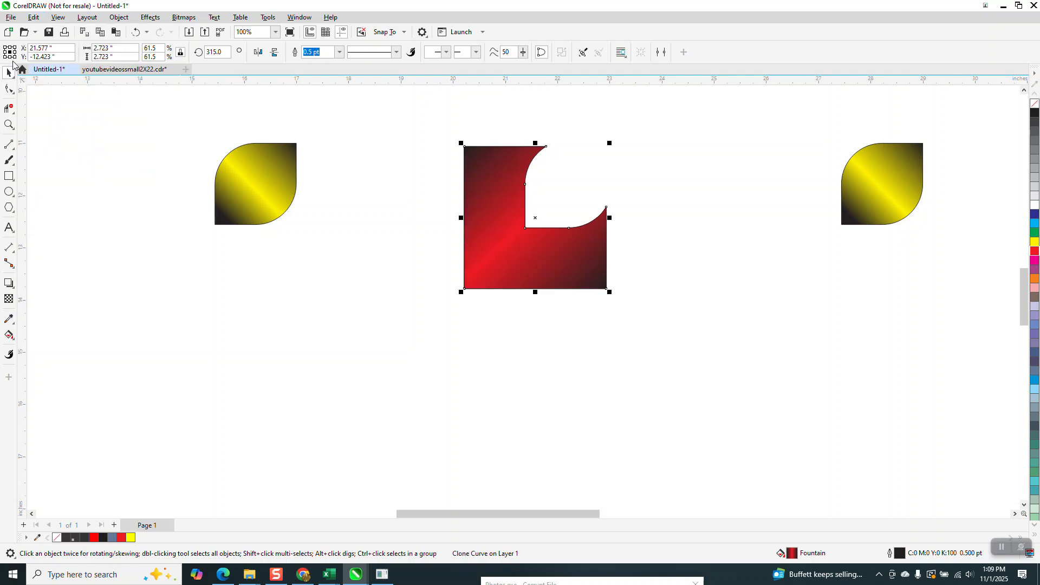
key(Right)
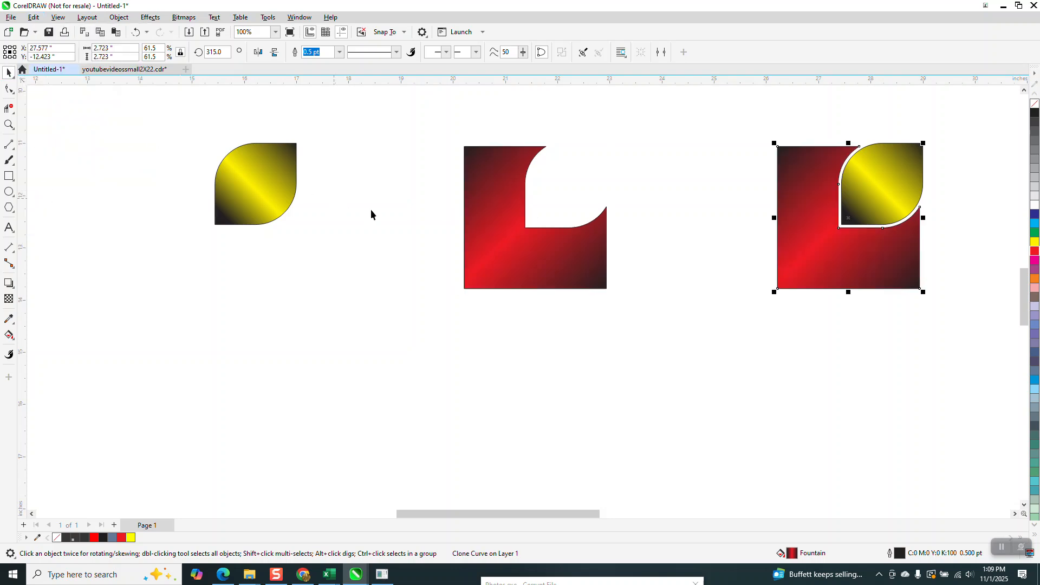
click(536, 256)
key(Left)
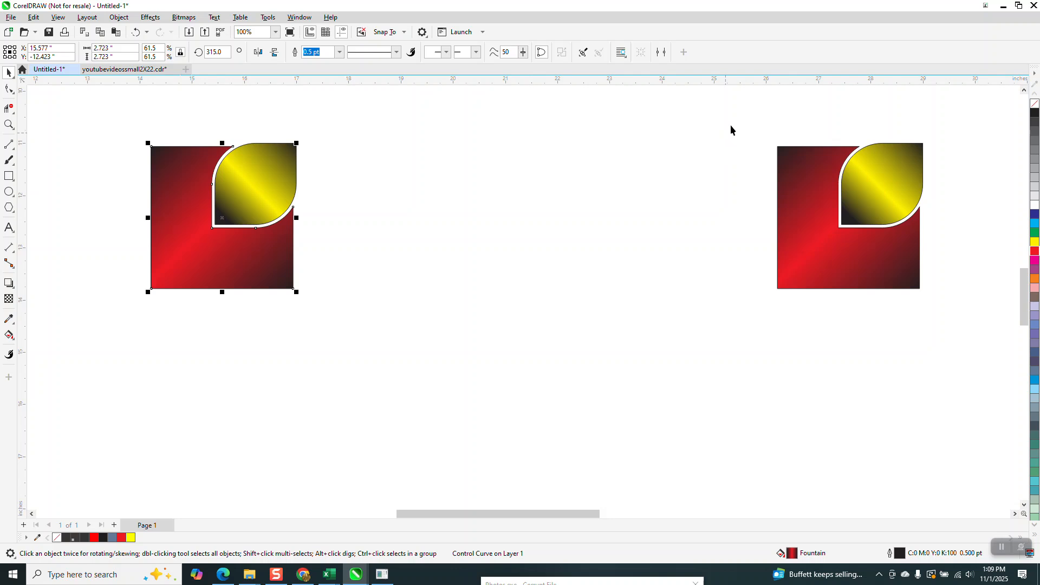
Group the cloned petal and red square and move the group 6 inches left, back to the tile's upper-right quarter
drag(731, 130, 959, 327)
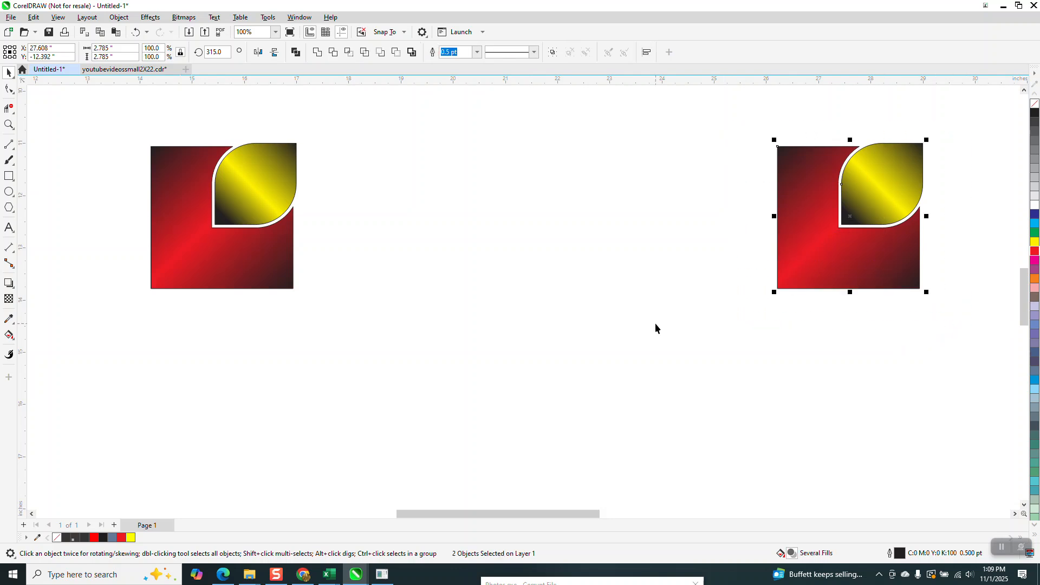
key(ctrl+g)
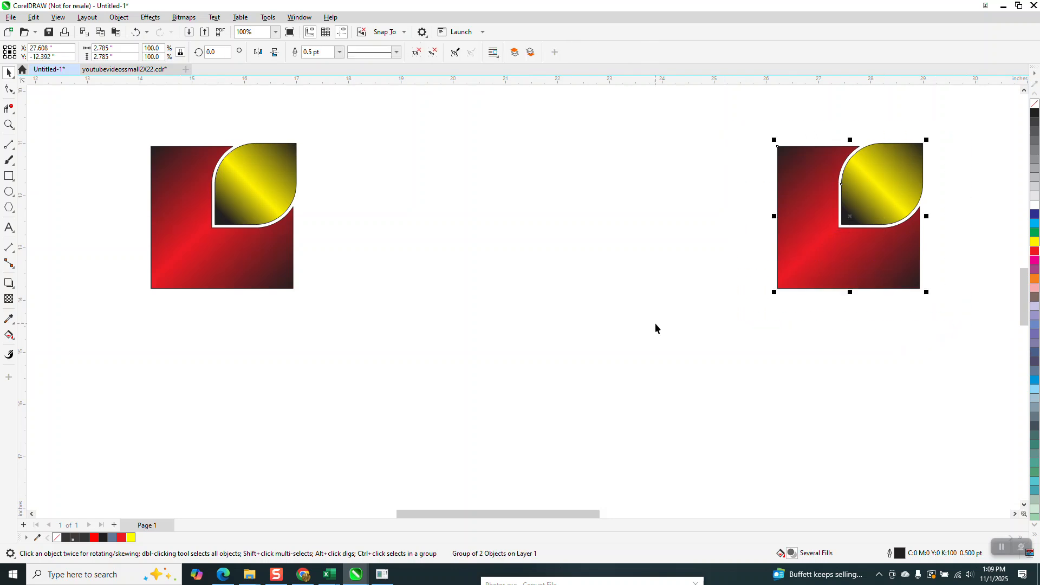
key(Down)
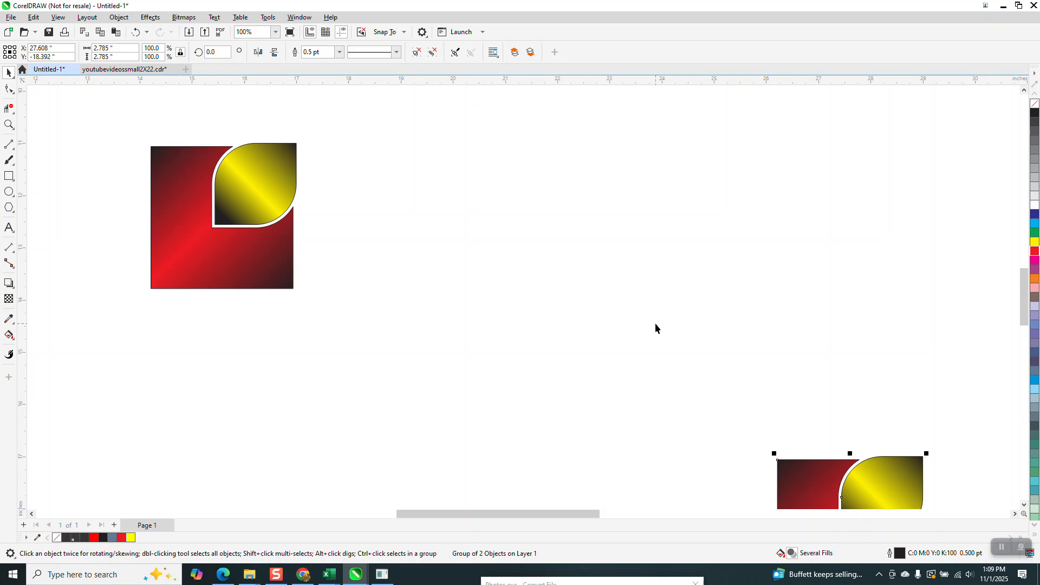
key(Up)
key(Left)
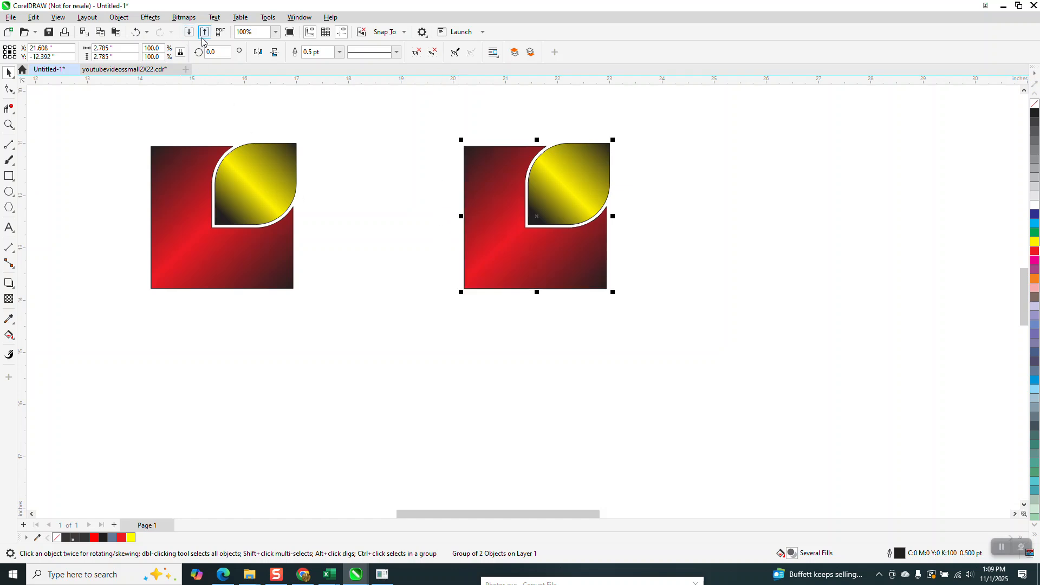
Create copies of the cloned group around the page center, rotated to 90 and 180 degrees
text(90)
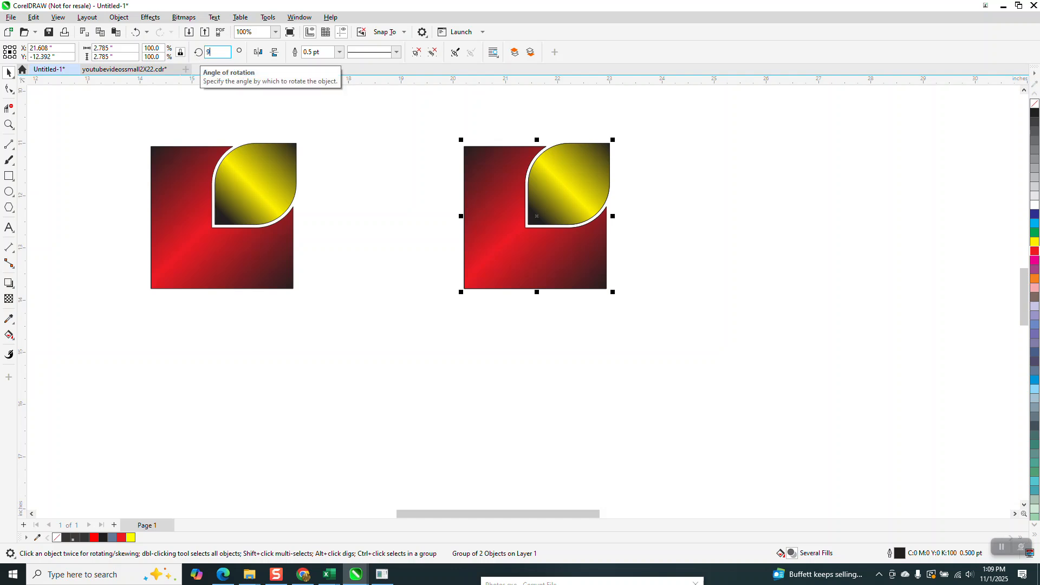
key(Return)
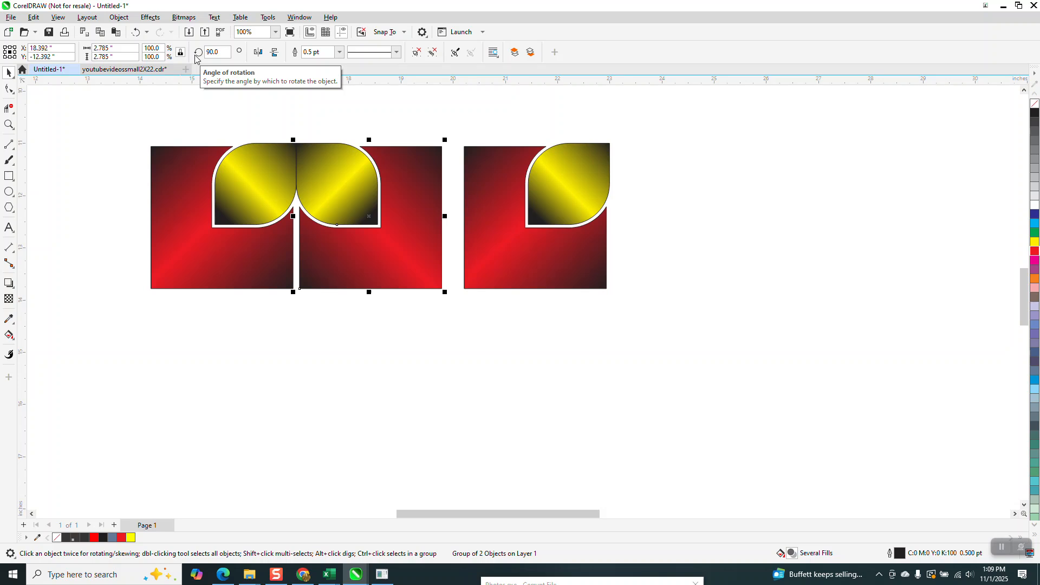
key(ctrl+d)
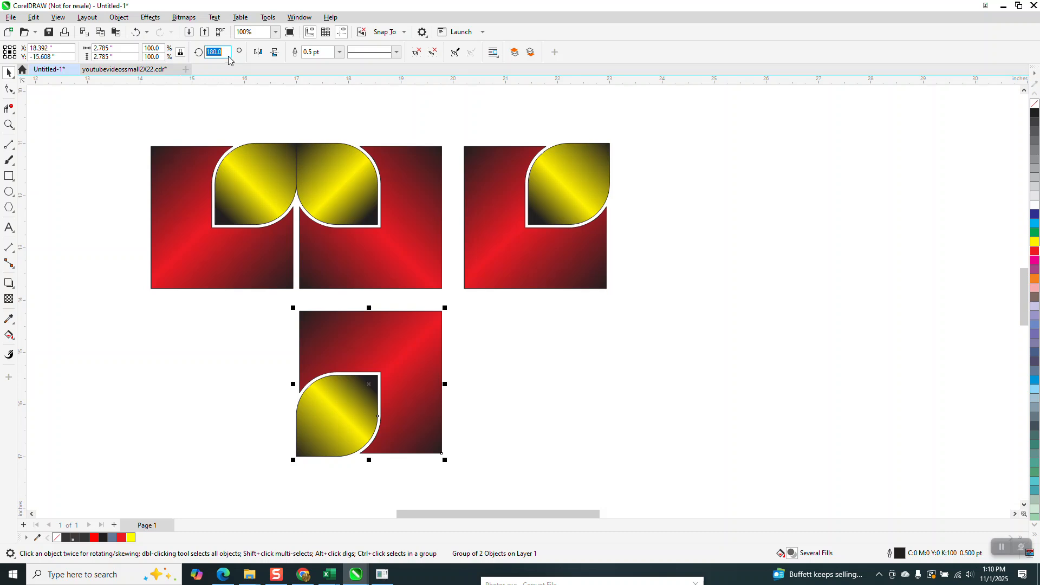
Set the rotation of the copy in the tile's lower-left quarter to 270 degrees
text(270)
key(Return)
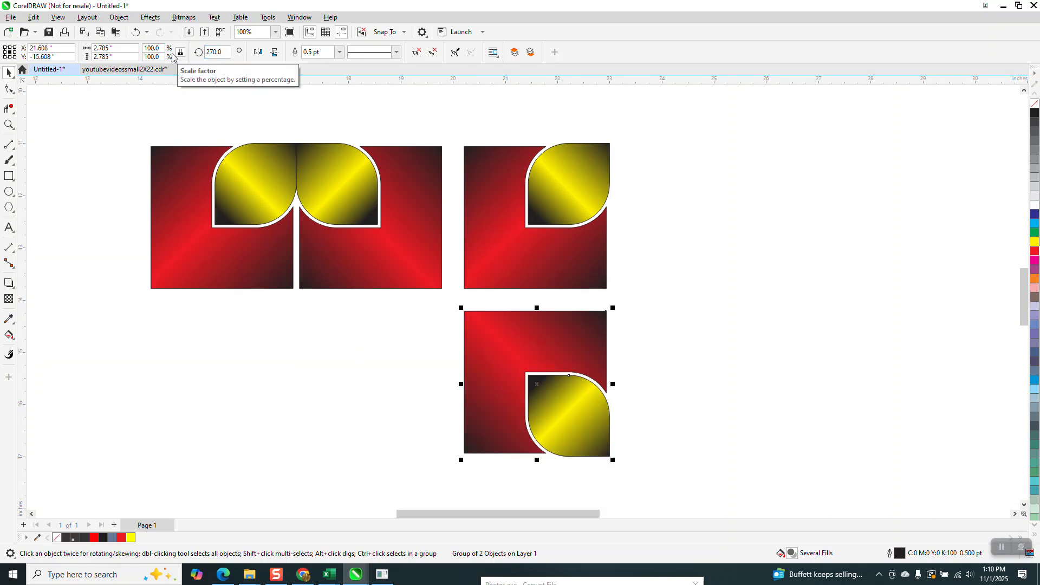
key(ctrl+d)
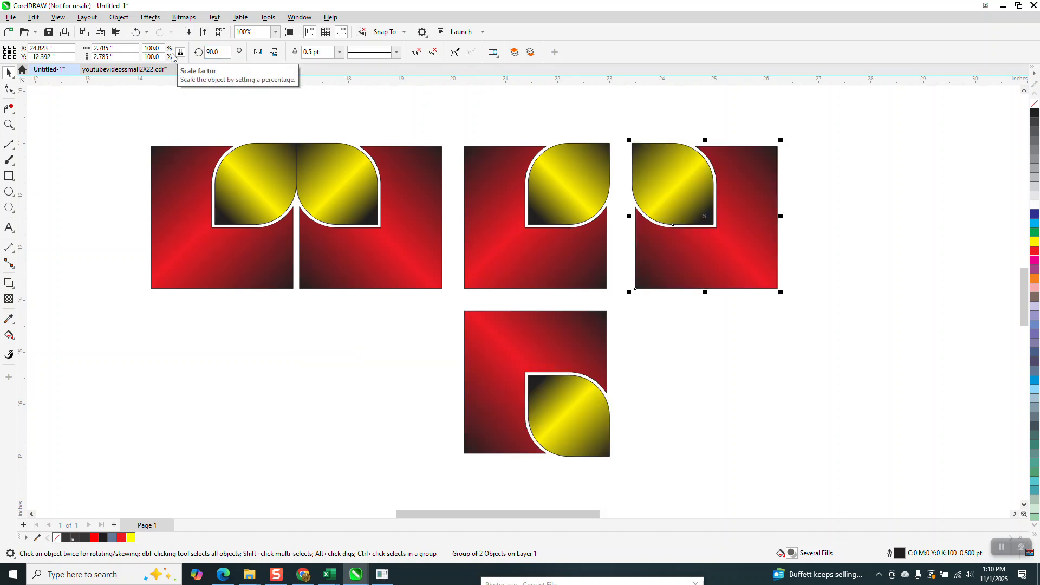
key(Delete)
click(487, 318)
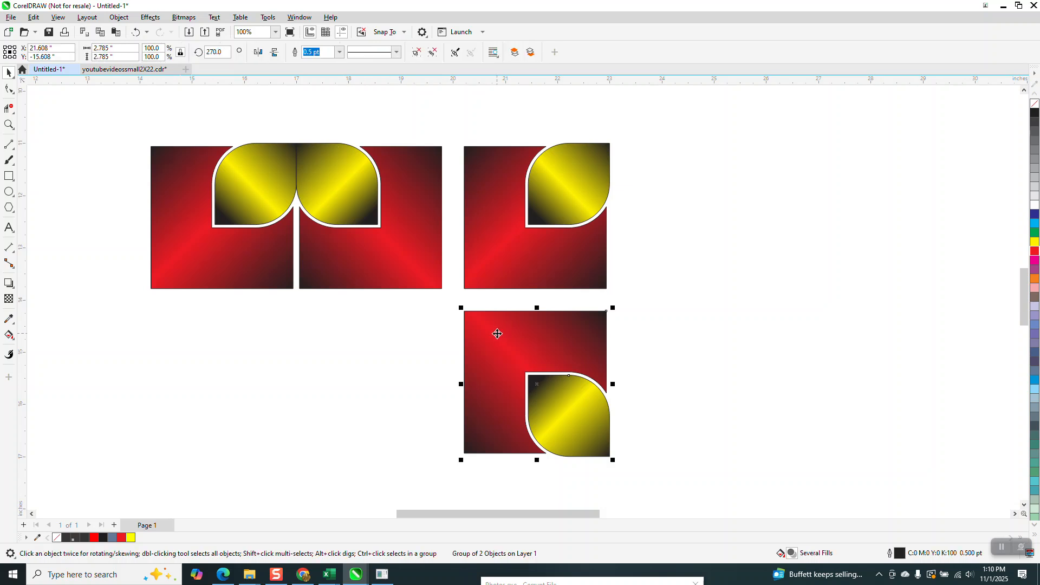
Delete the 270-degree copy and rebuild the tile's lower quarters with copies of the upper-left group rotated to 180 and 270 degrees
key(Delete)
click(389, 209)
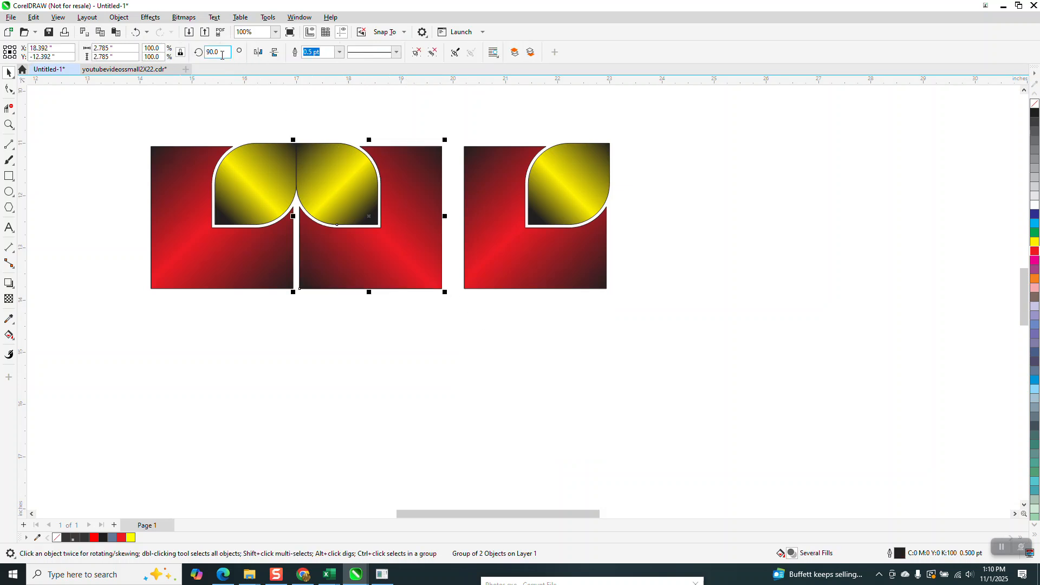
text(180)
key(Return)
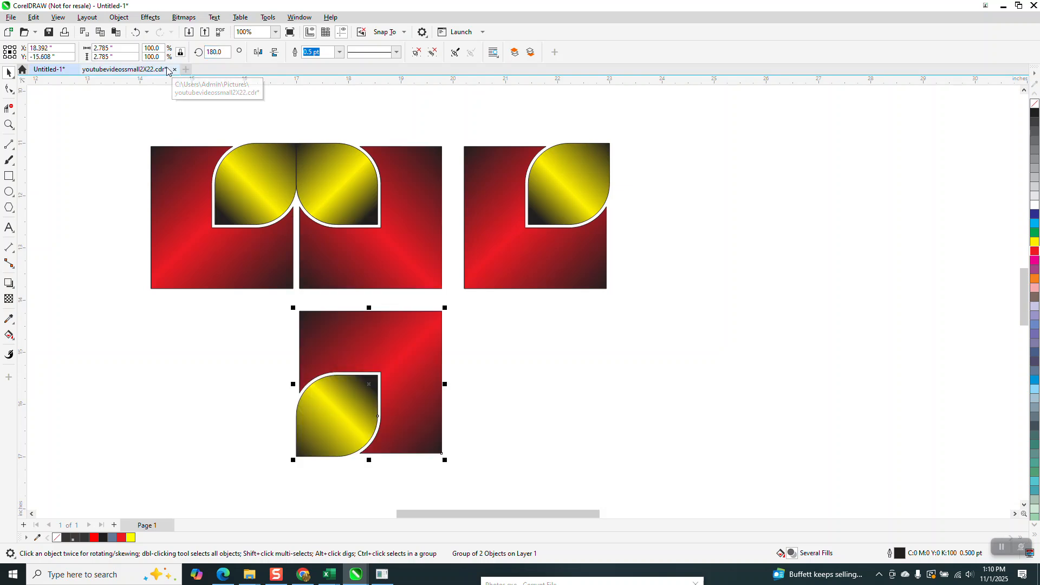
key(ctrl+r)
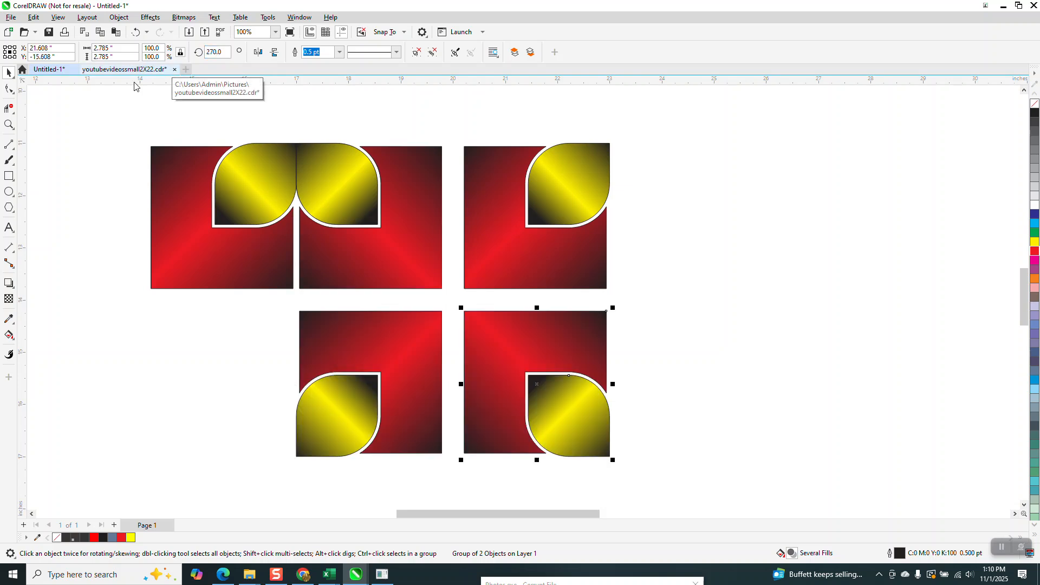
Move the original petal and red square together about 2 inches left, clear of the four-petal tile
drag(174, 244, 120, 252)
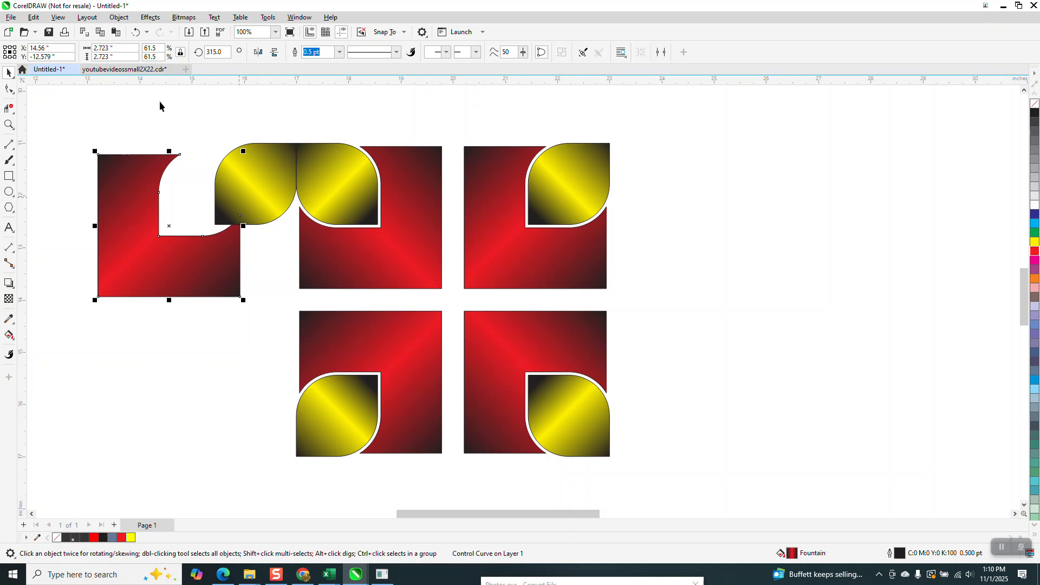
key(ctrl+z)
drag(130, 127, 309, 289)
drag(130, 134, 304, 311)
drag(271, 258, 161, 226)
scroll(239, 215, down, 1)
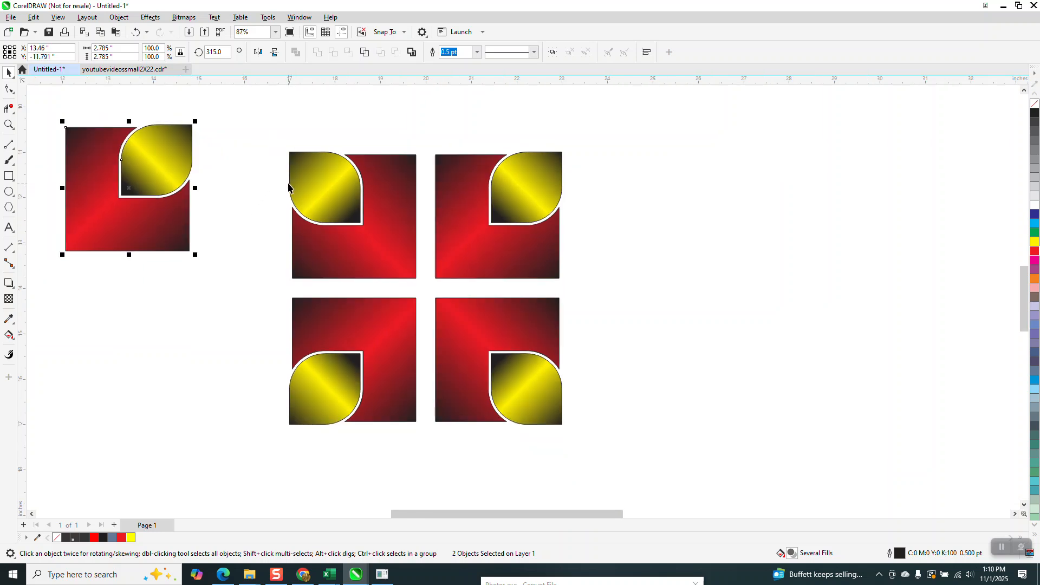
Group the tile's four quarters and place a copy of the group 6 inches to the right
drag(280, 143, 615, 473)
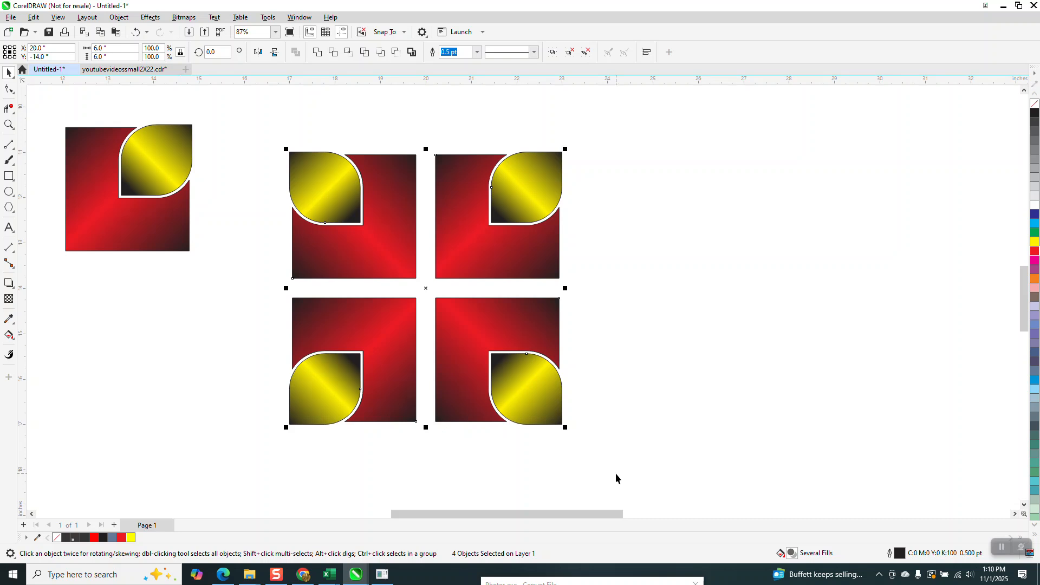
key(ctrl+g)
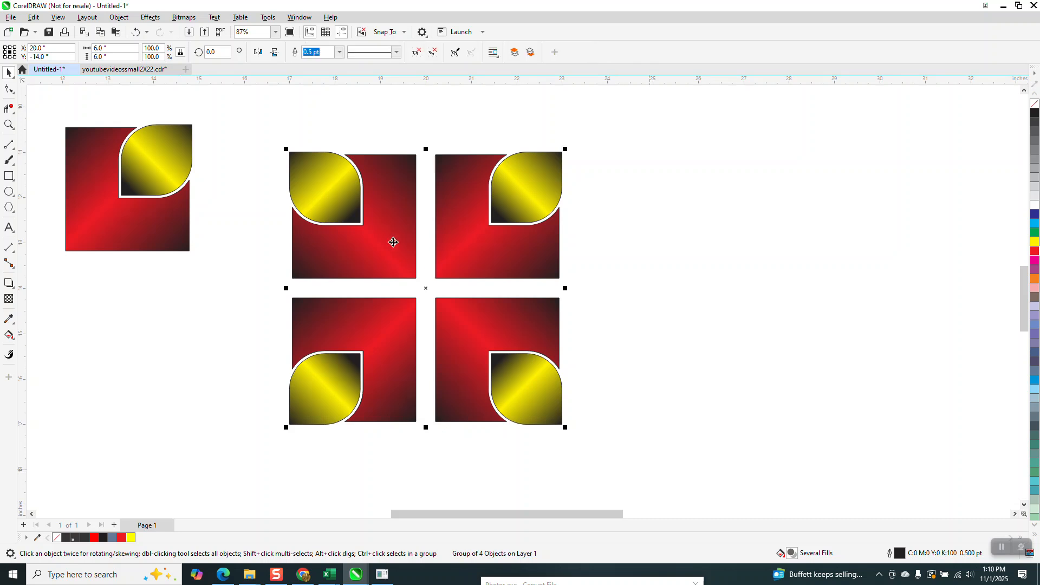
click(355, 114)
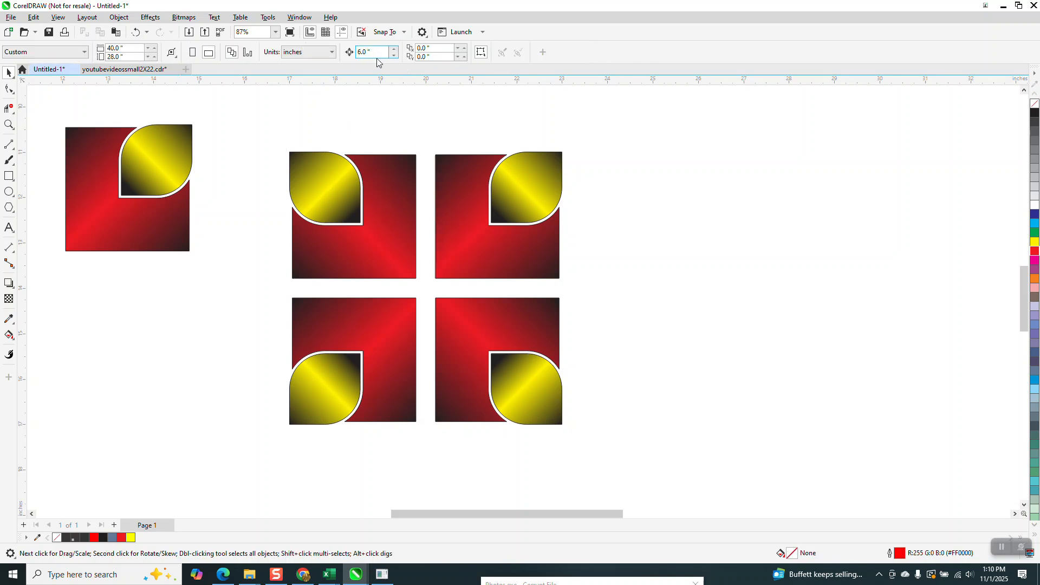
click(311, 165)
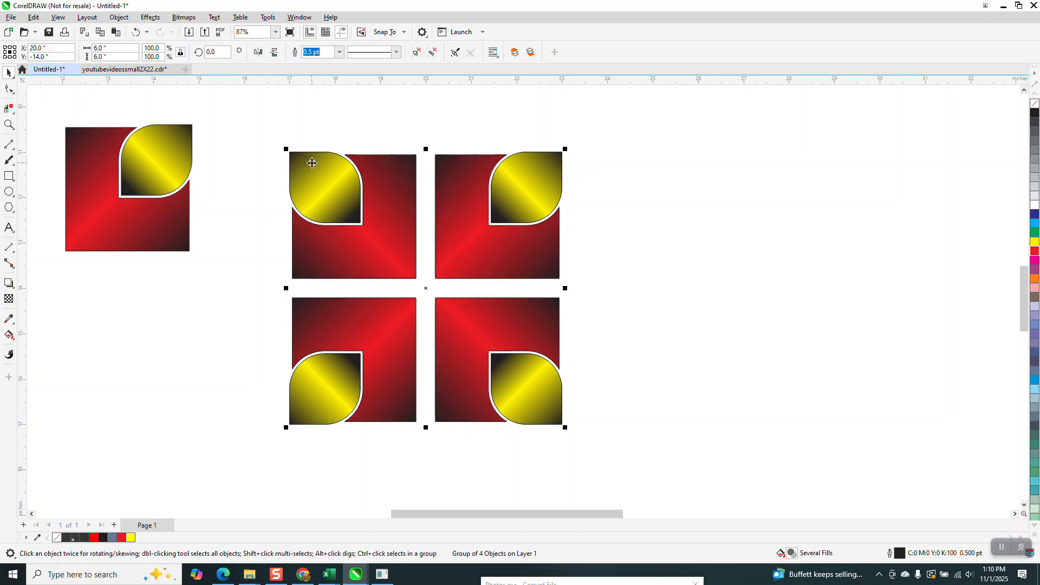
key(KP_Add)
key(Right)
scroll(311, 164, down, 2)
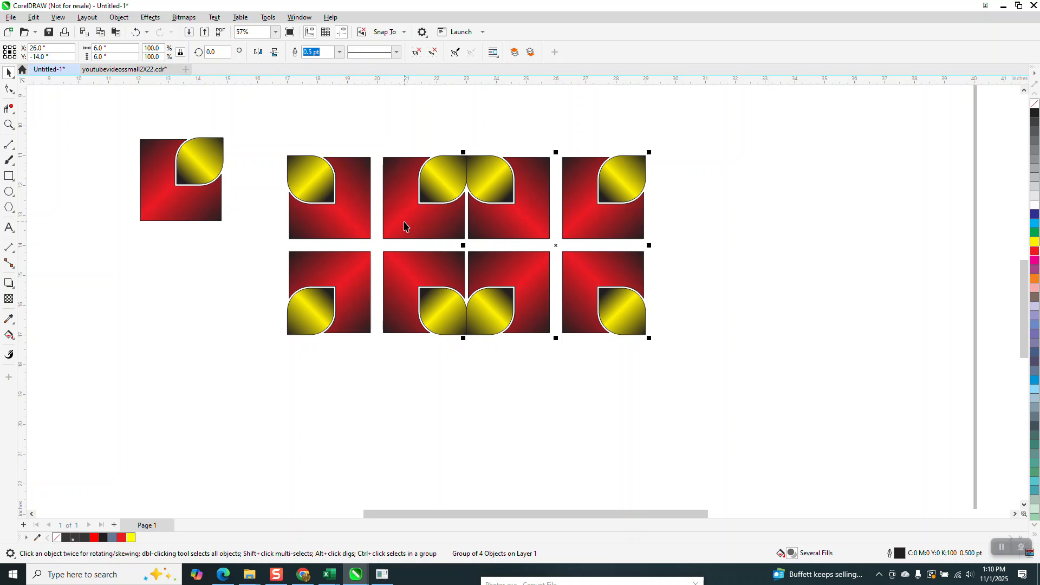
Add two more tile copies to the right at 6-inch spacing to complete a row of four
key(KP_Add)
key(Right)
key(KP_Add)
key(Right)
scroll(404, 226, down, 1)
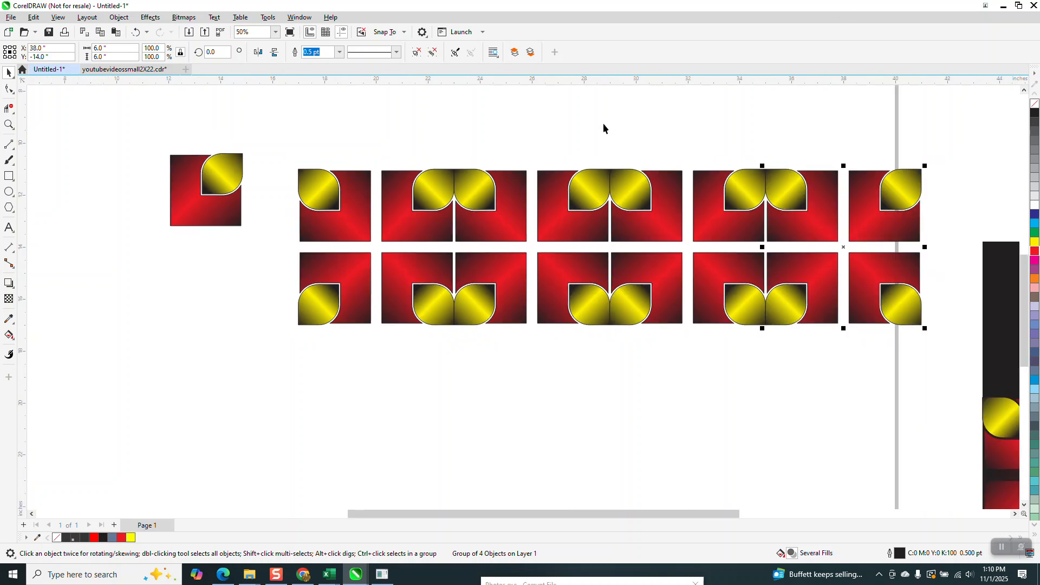
Copy the row of four tiles downward three times at 6-inch spacing to form a four-by-four pattern
scroll(563, 127, down, 1)
drag(323, 154, 878, 326)
key(ctrl+c)
key(ctrl+v)
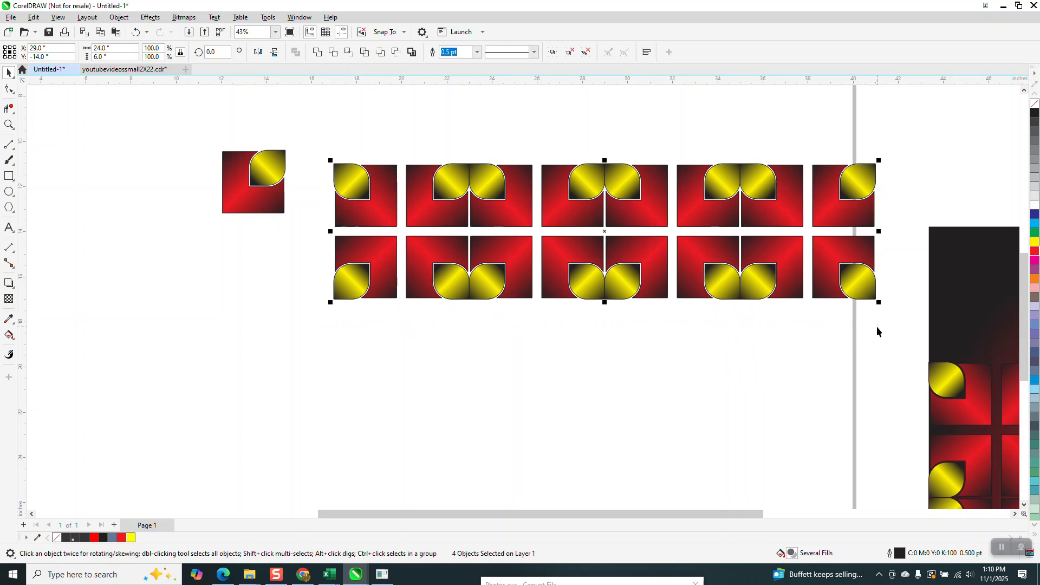
key(Down)
key(Down)
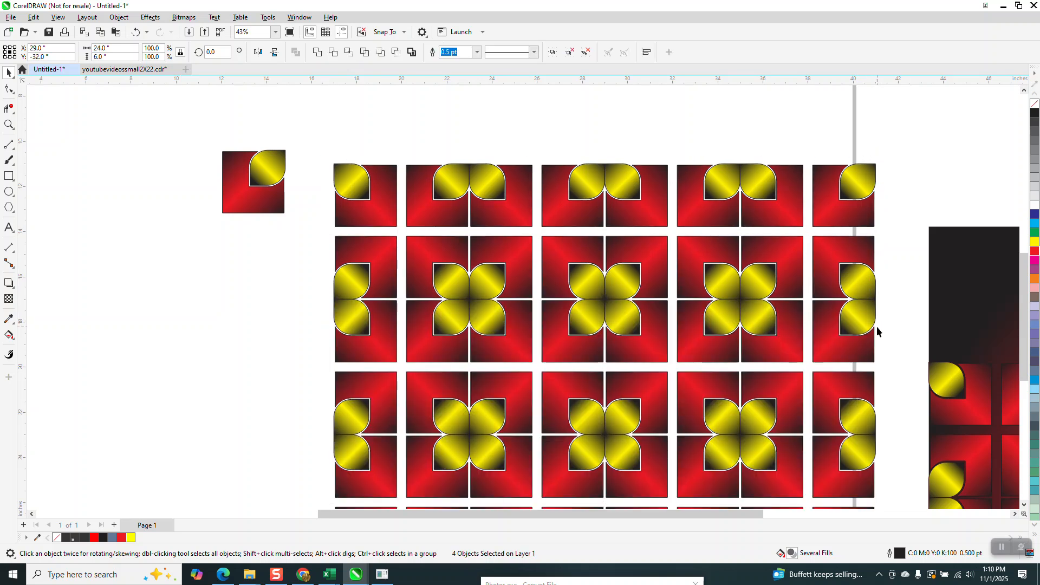
key(Down)
scroll(473, 266, down, 2)
scroll(394, 269, down, 2)
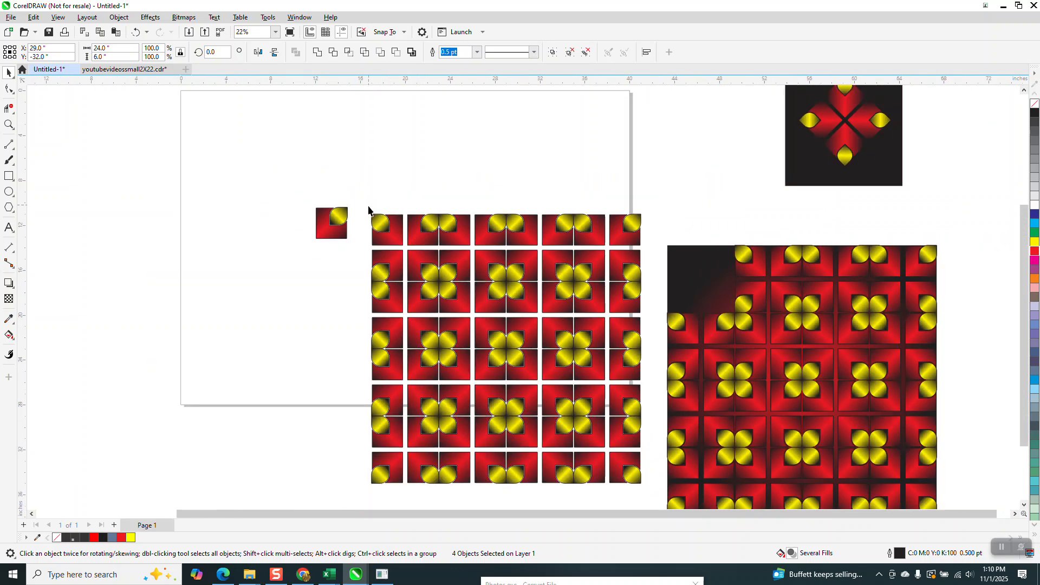
Group the sixteen tiles and center them on the page, and move the original petal unit about 11 inches left, clear of the pattern
drag(368, 212, 649, 508)
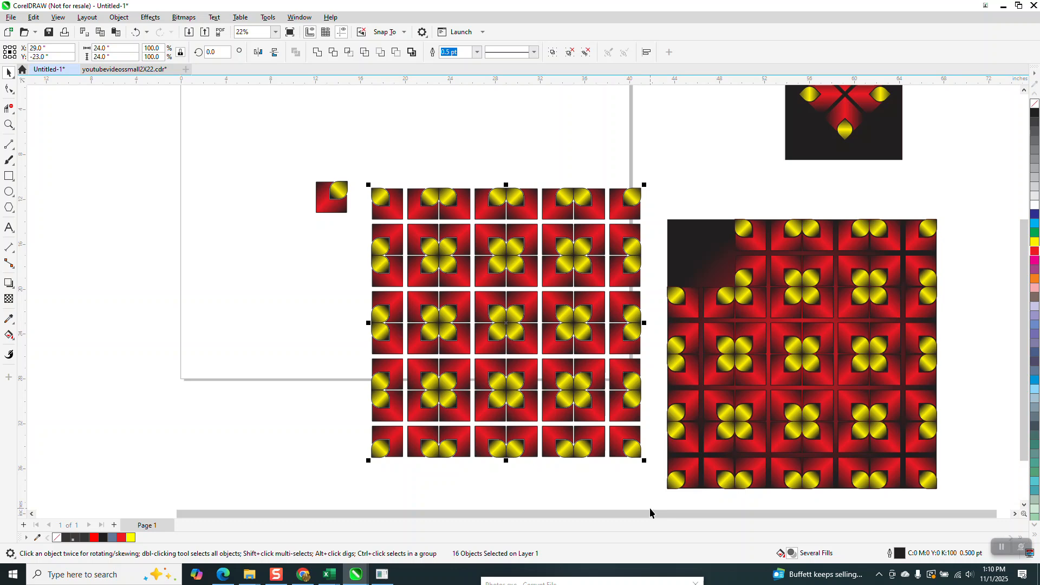
key(ctrl+g)
key(p)
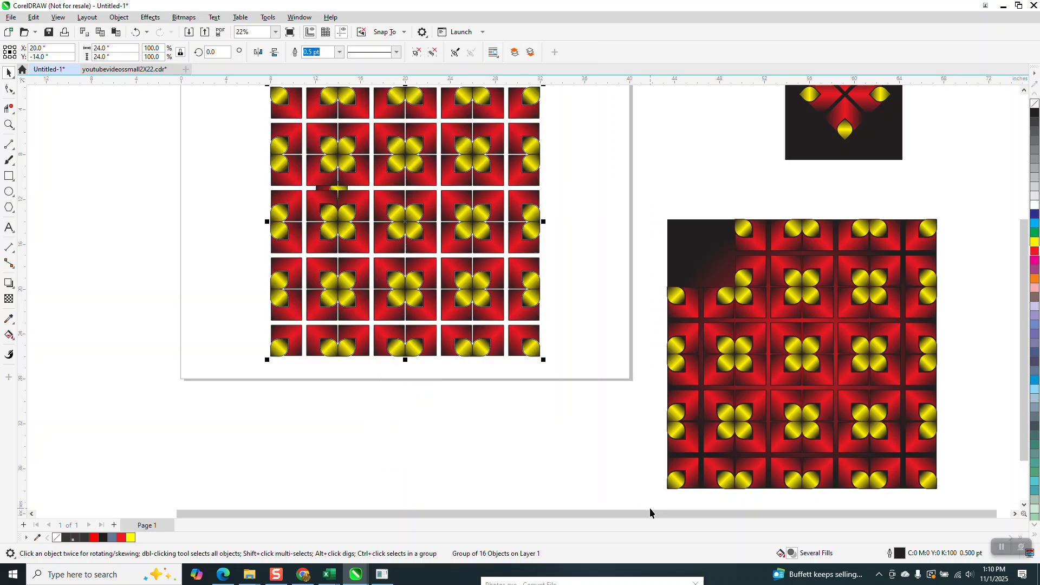
drag(285, 194, 385, 234)
drag(331, 196, 211, 204)
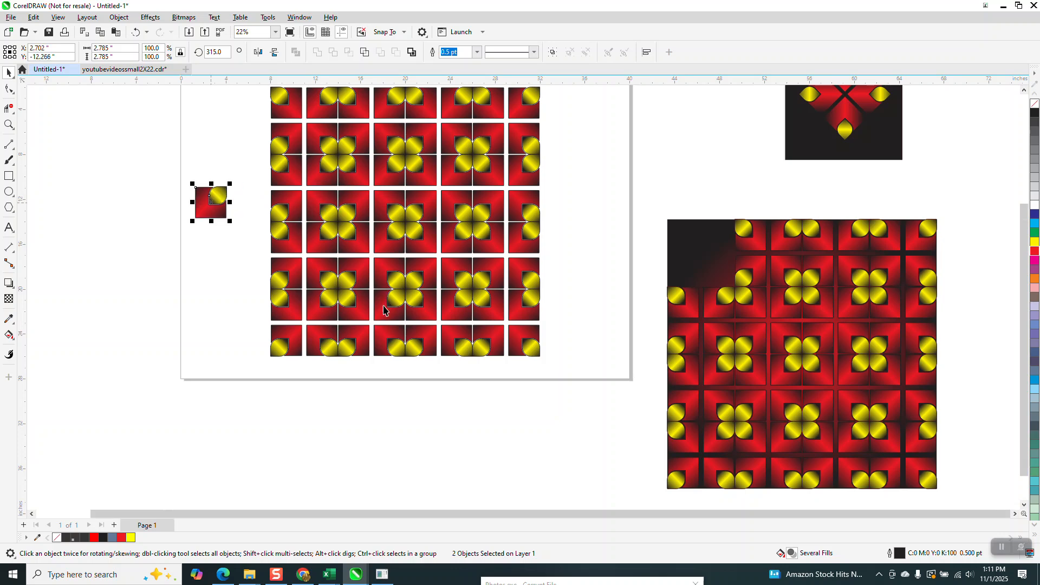
Ungroup the pattern into its sixteen tiles and move the original petal unit about 5 inches up and 1 inch right
scroll(384, 309, down, 1)
drag(302, 154, 506, 344)
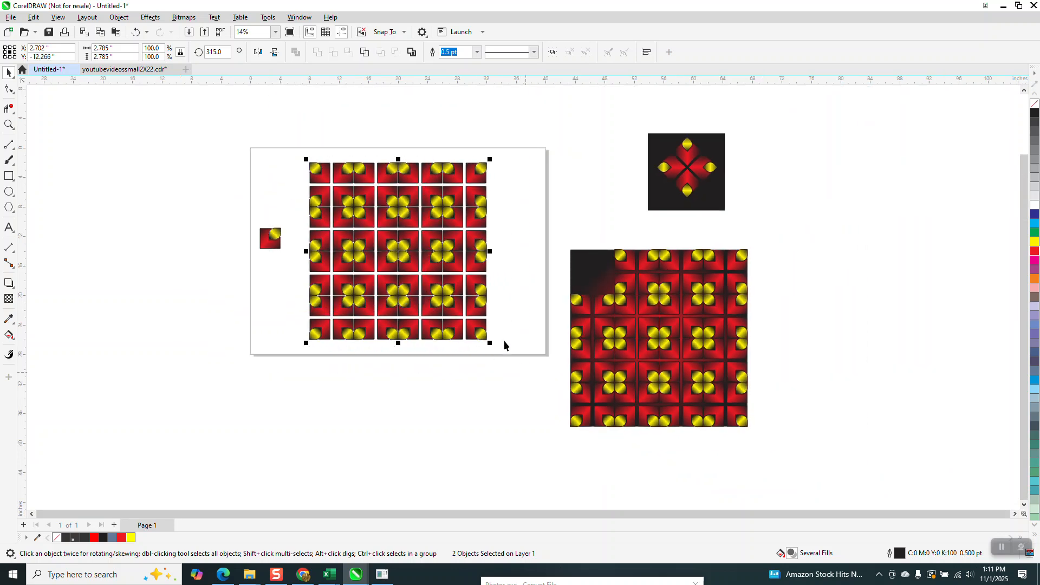
click(118, 17)
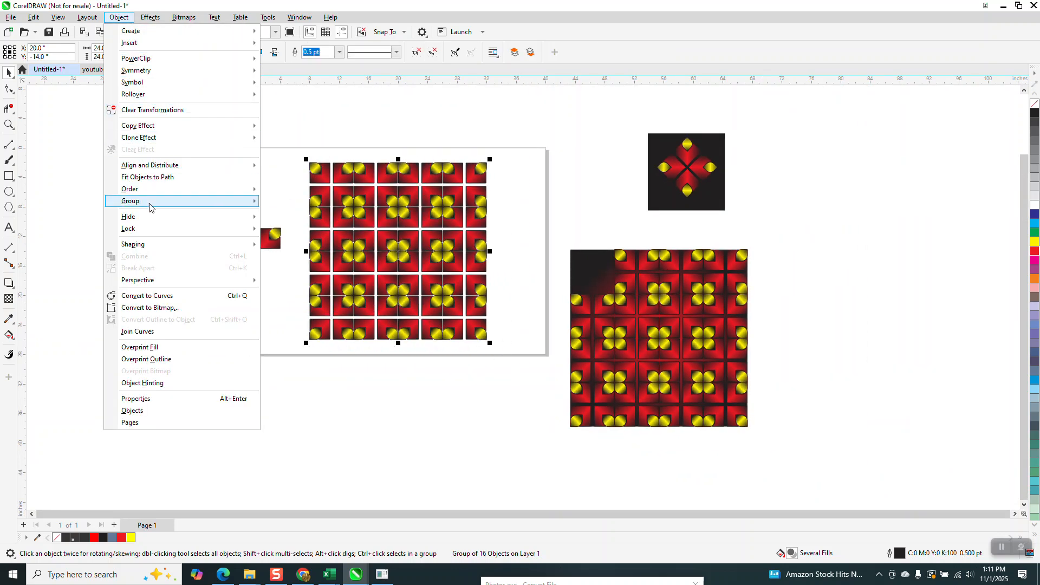
mouse_move(151, 202)
click(289, 214)
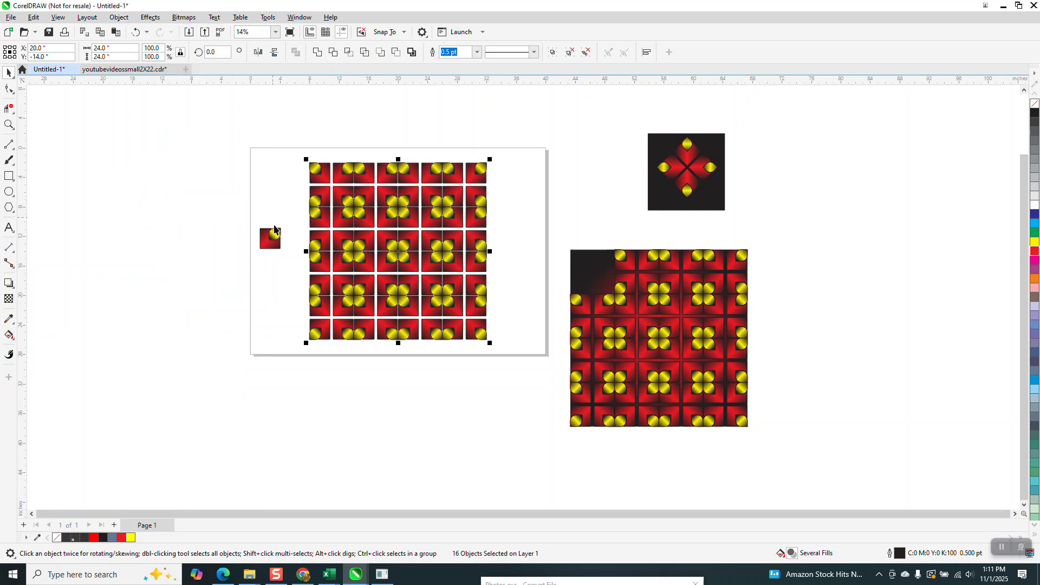
drag(279, 241, 283, 204)
Create a rectangle matching the outer bounds of all sixteen tiles and fill it with black
click(9, 124)
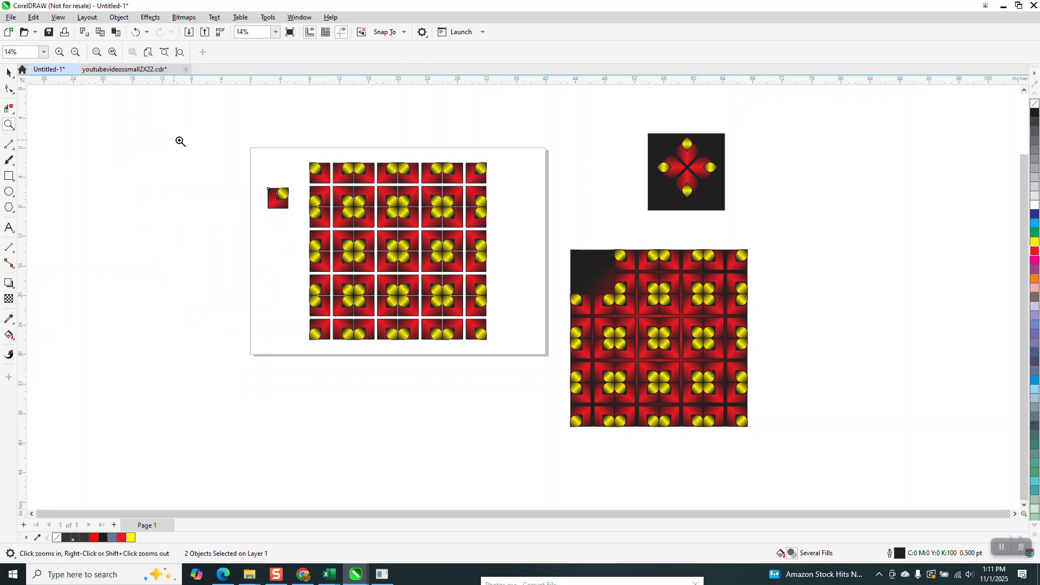
drag(336, 255, 559, 364)
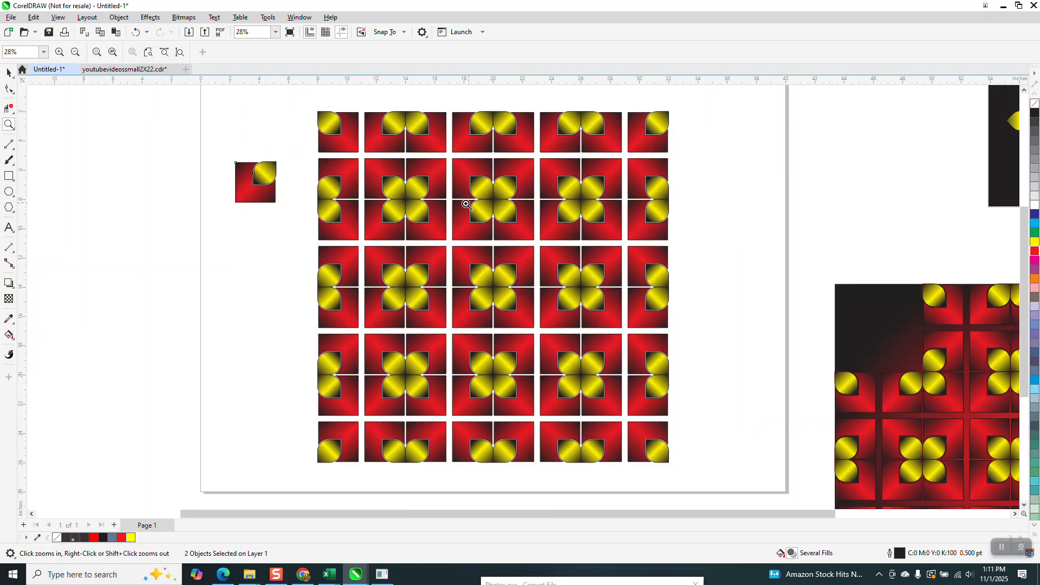
click(11, 178)
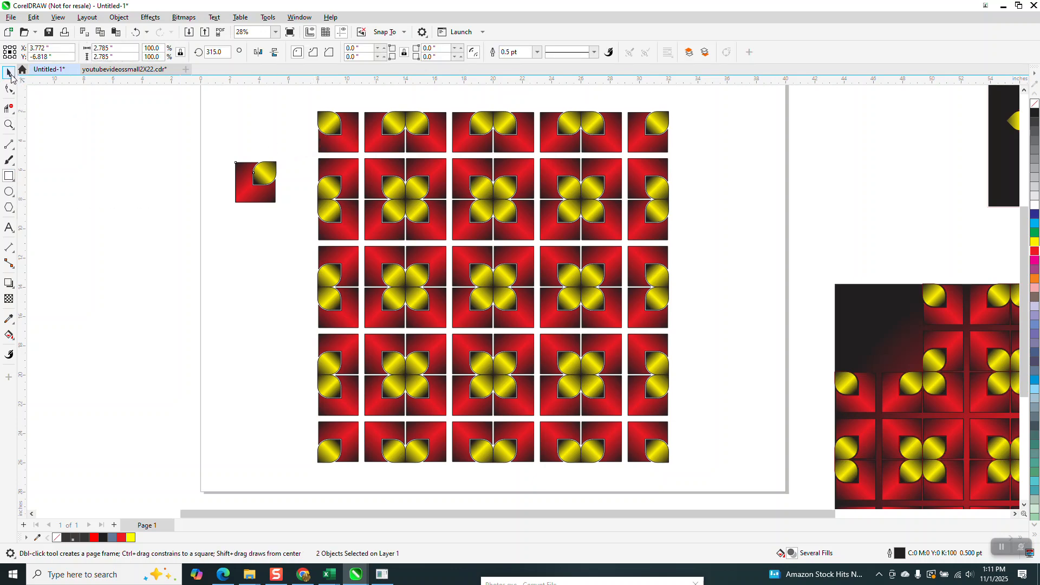
key(space)
drag(315, 105, 684, 474)
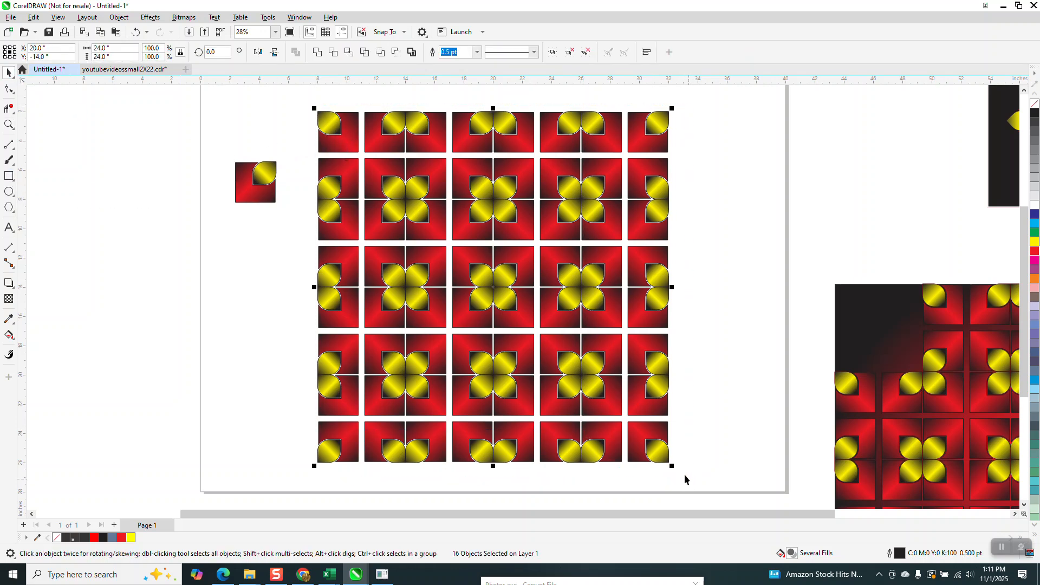
shift+double_click(7, 177)
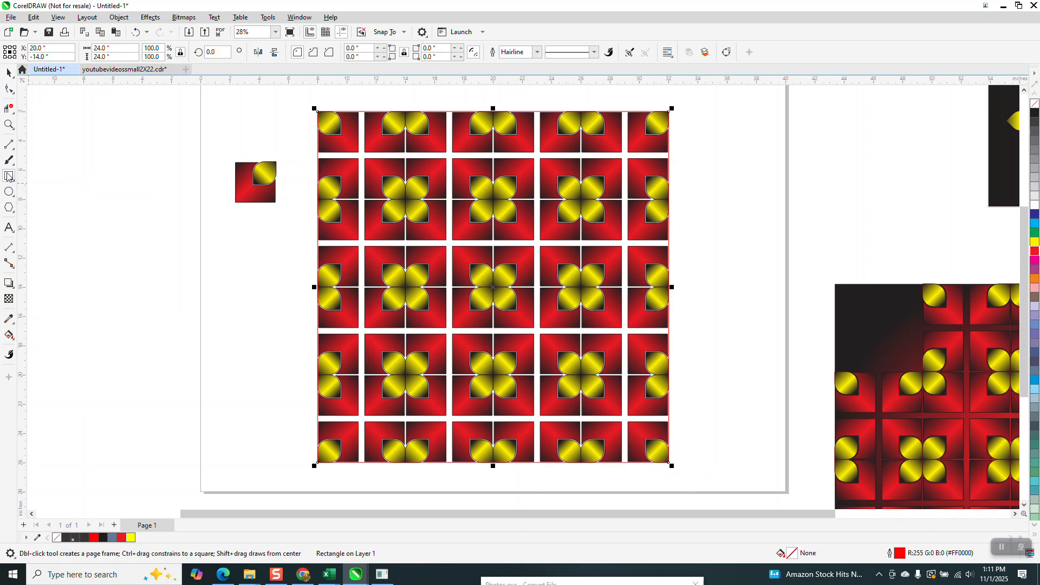
click(1035, 112)
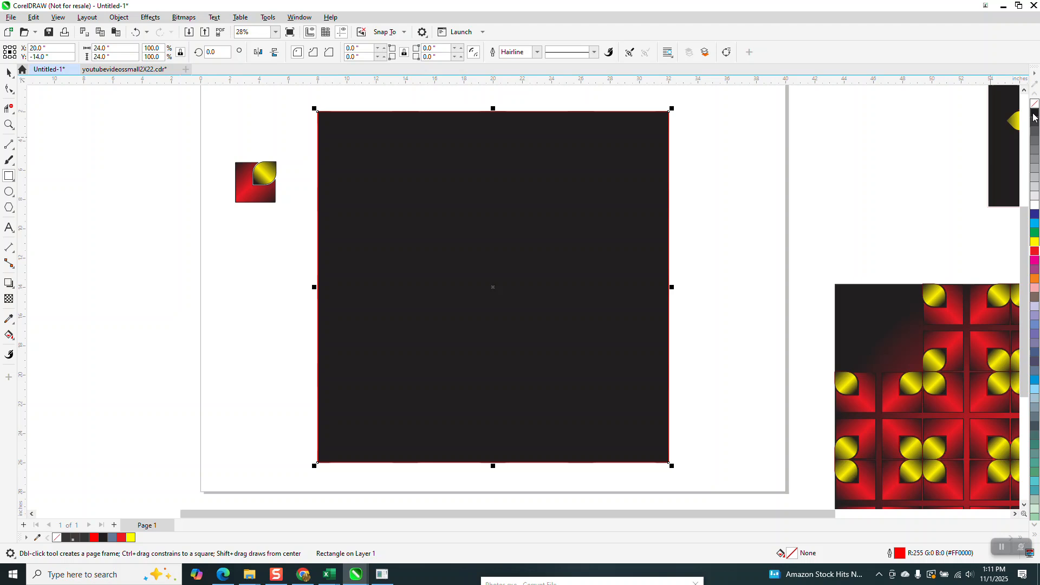
Send the black rectangle to the back of the page, behind the tiles
click(126, 21)
mouse_move(238, 191)
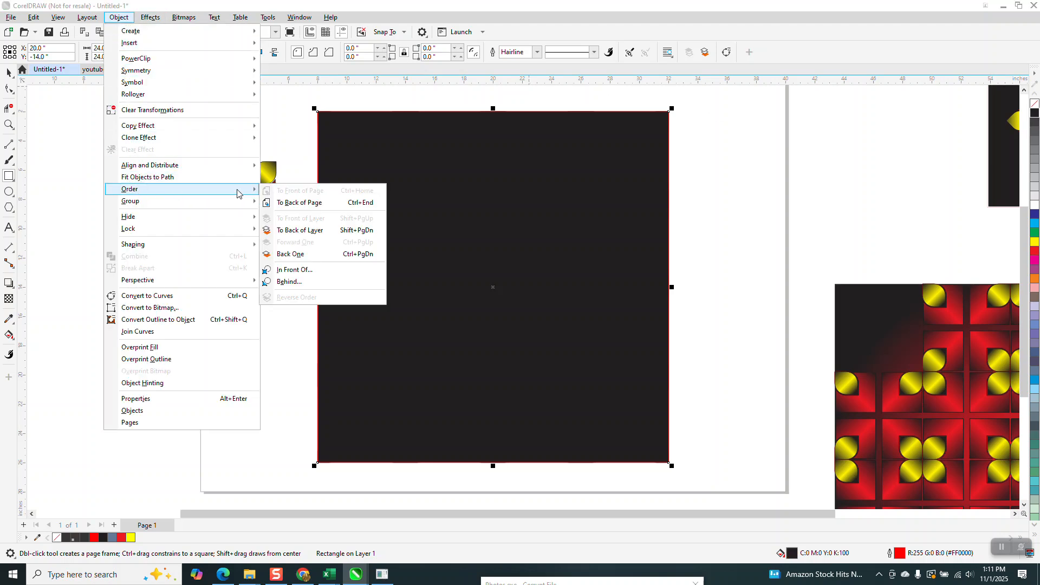
click(278, 202)
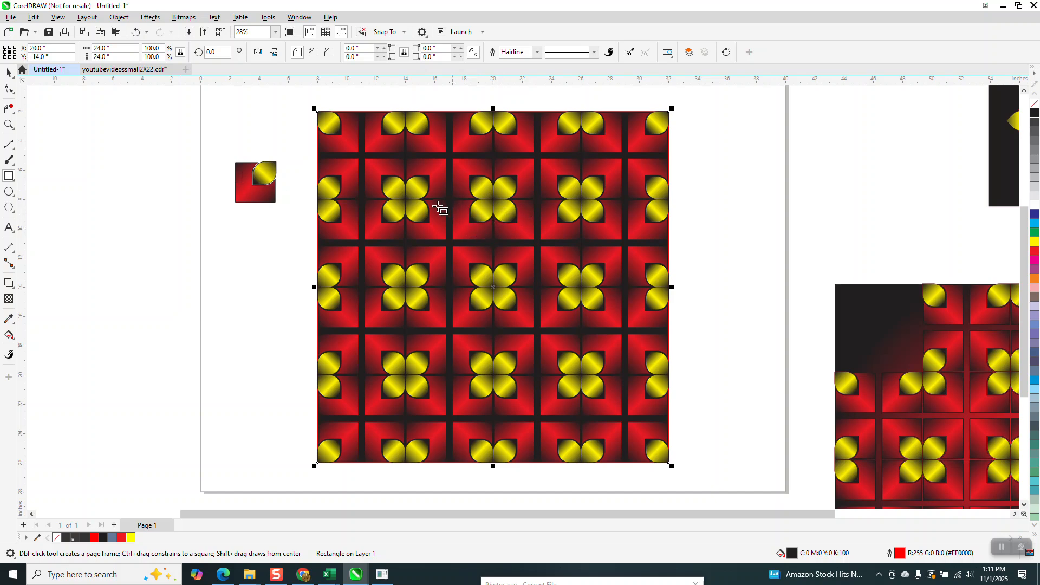
Shorten the original petal's fountain fill by moving both black end nodes inward toward the yellow middle
click(8, 126)
drag(186, 105, 863, 366)
click(10, 73)
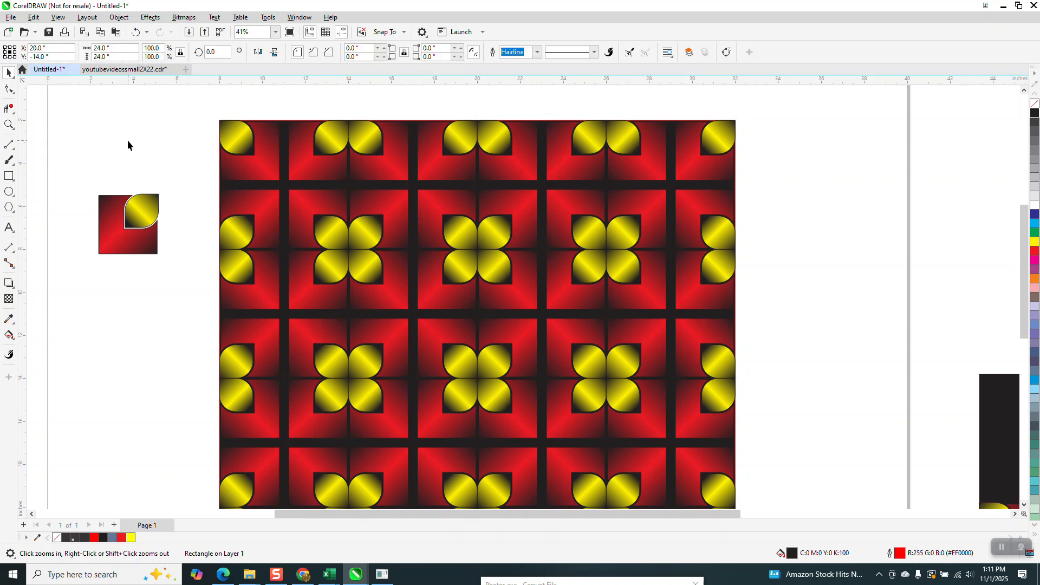
click(152, 206)
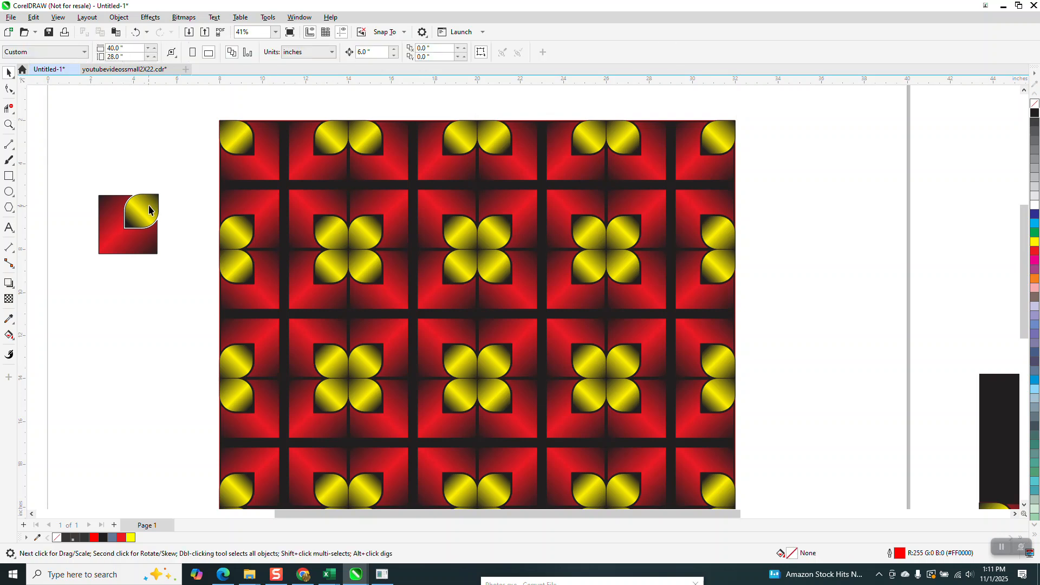
click(11, 337)
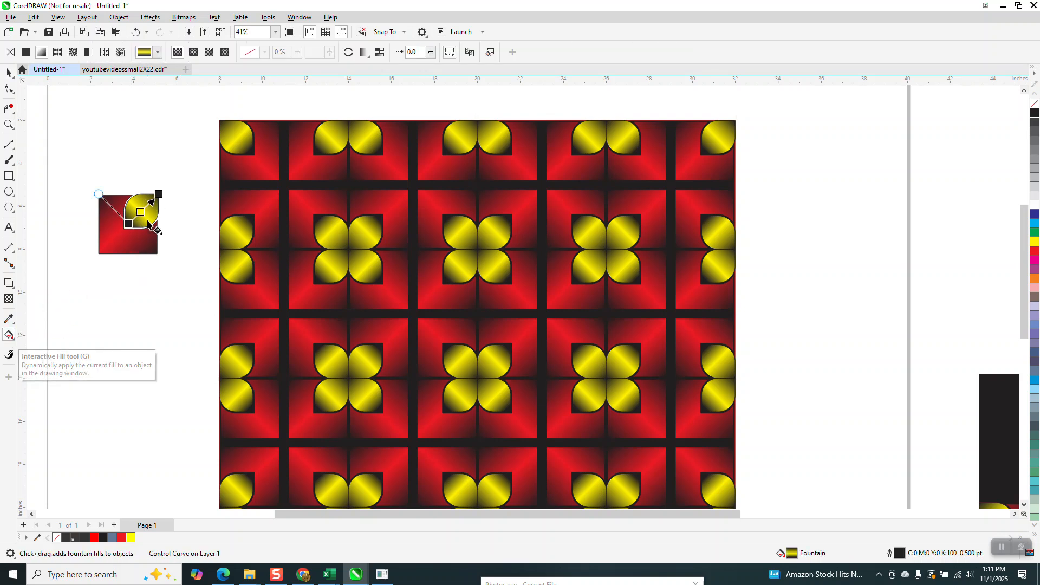
mouse_move(158, 194)
mouse_down()
mouse_move(172, 181)
mouse_move(152, 202)
mouse_up()
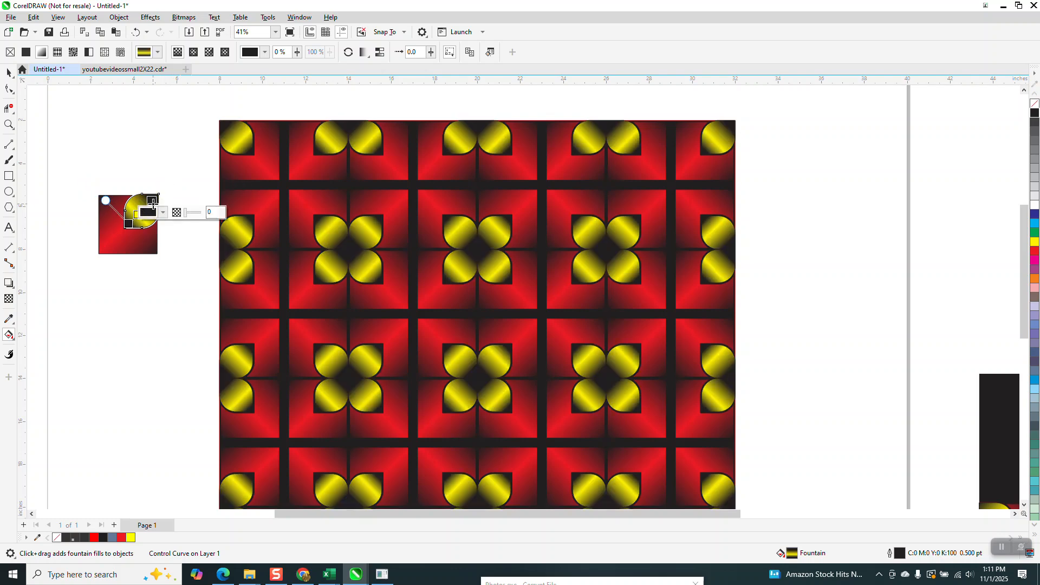
drag(130, 225, 133, 220)
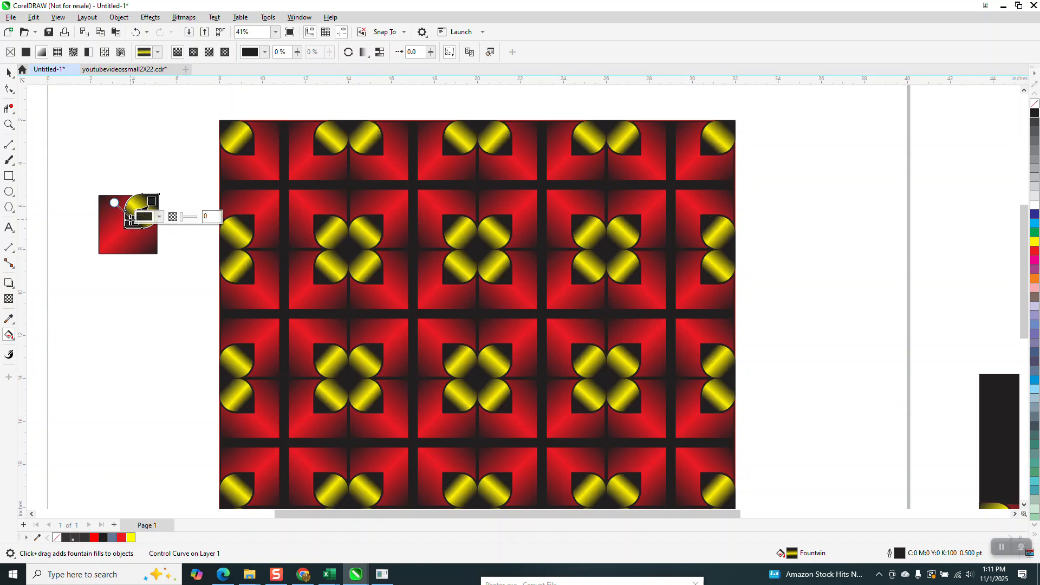
Add a white color node to the original red square's fountain fill, just past the red node toward the lower-right black end
click(155, 244)
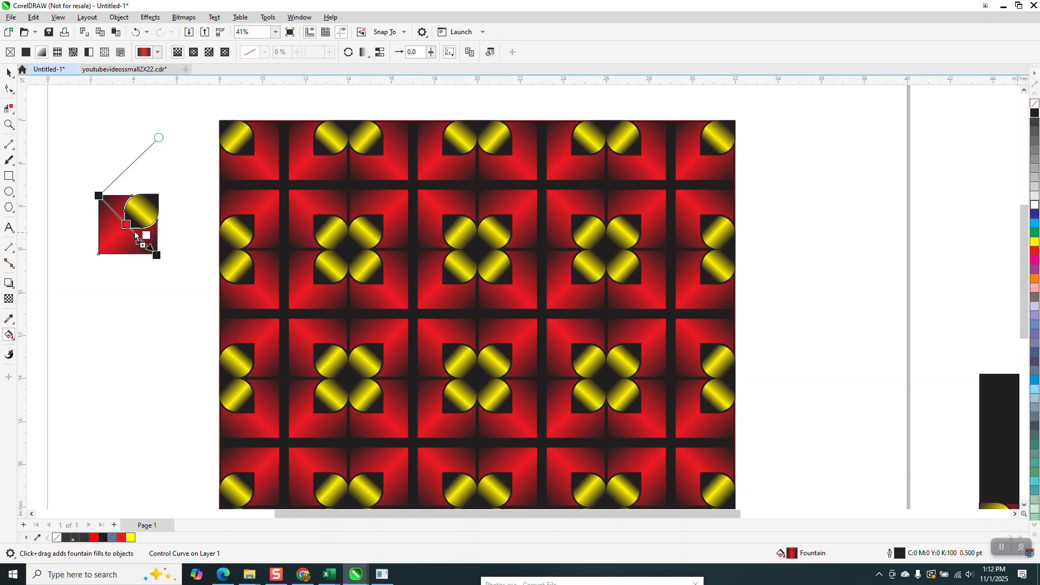
drag(135, 233, 134, 232)
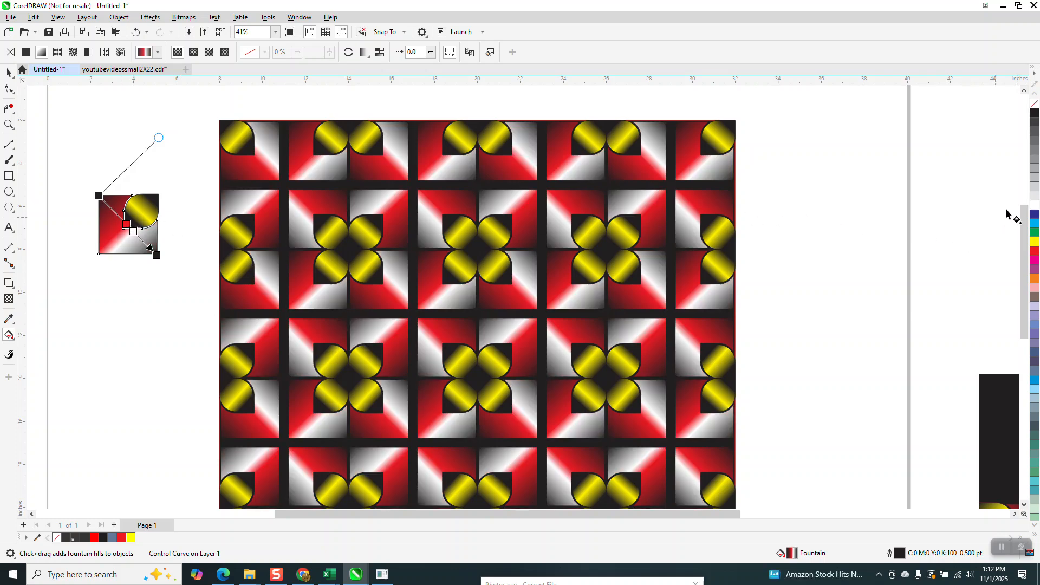
Place a white color node on each side of the red middle node in the original square's fountain fill and reposition its lower-right black end
drag(948, 223, 118, 215)
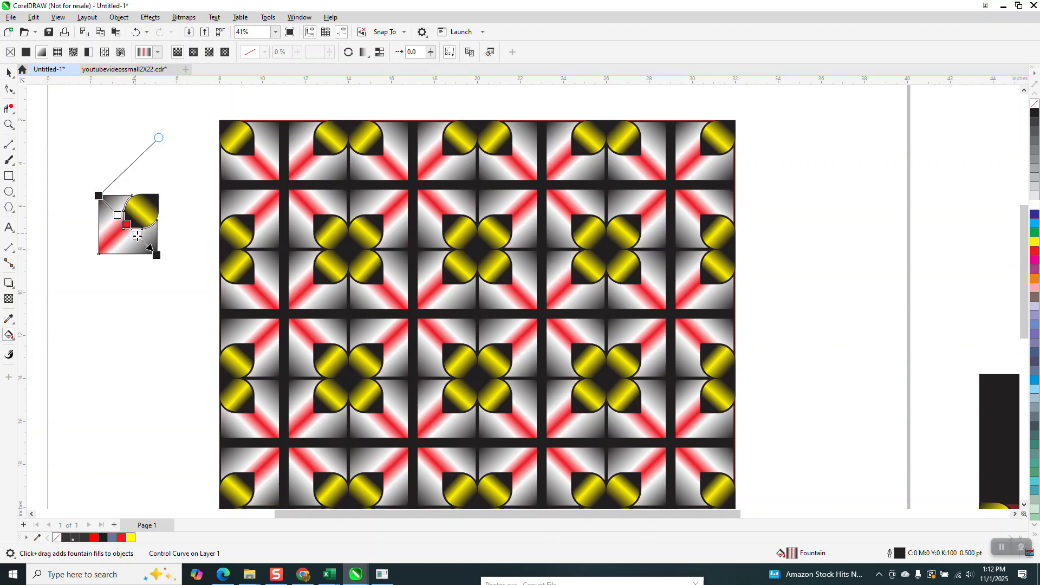
double_click(140, 238)
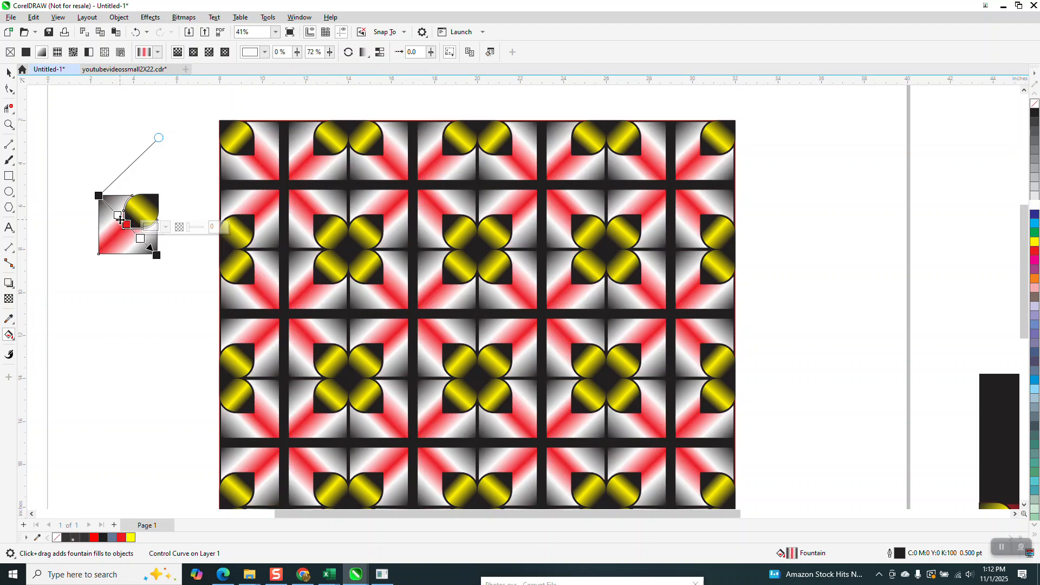
drag(120, 219, 117, 214)
click(115, 211)
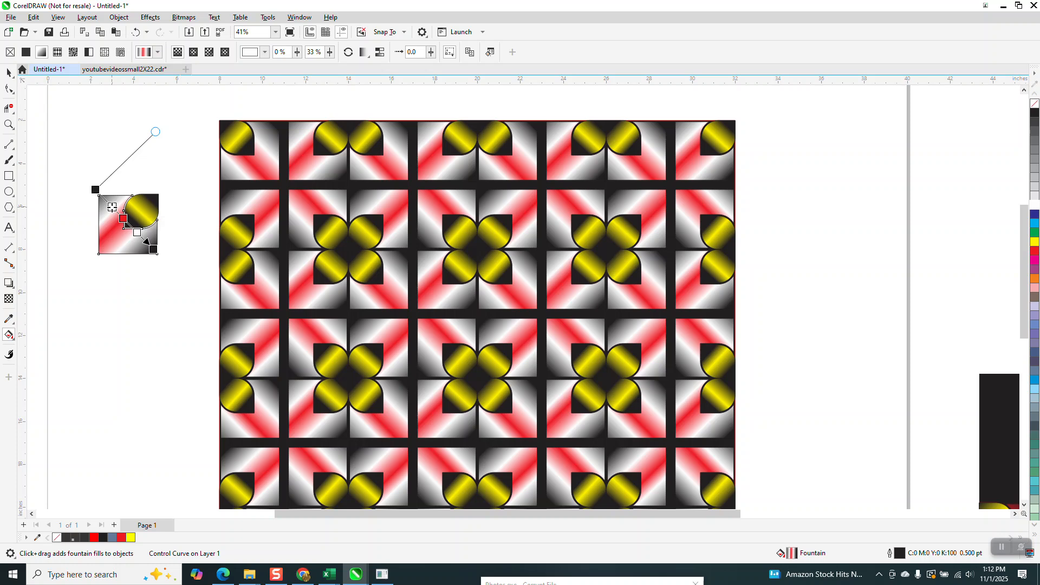
drag(153, 249, 157, 254)
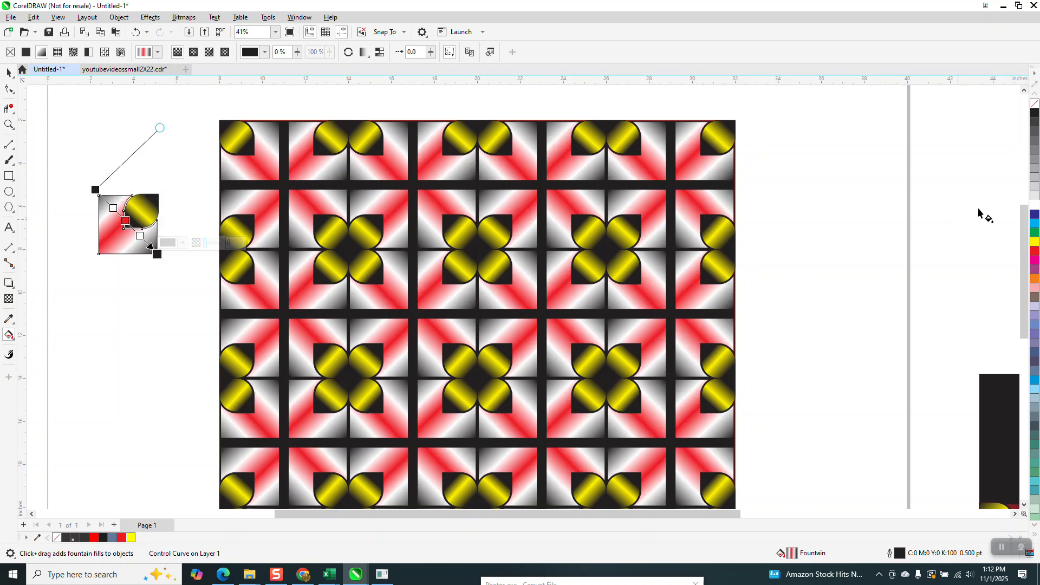
Recolor both white nodes of the square's fountain fill red and adjust the black end nodes near the square's opposite corners
drag(1034, 253, 141, 236)
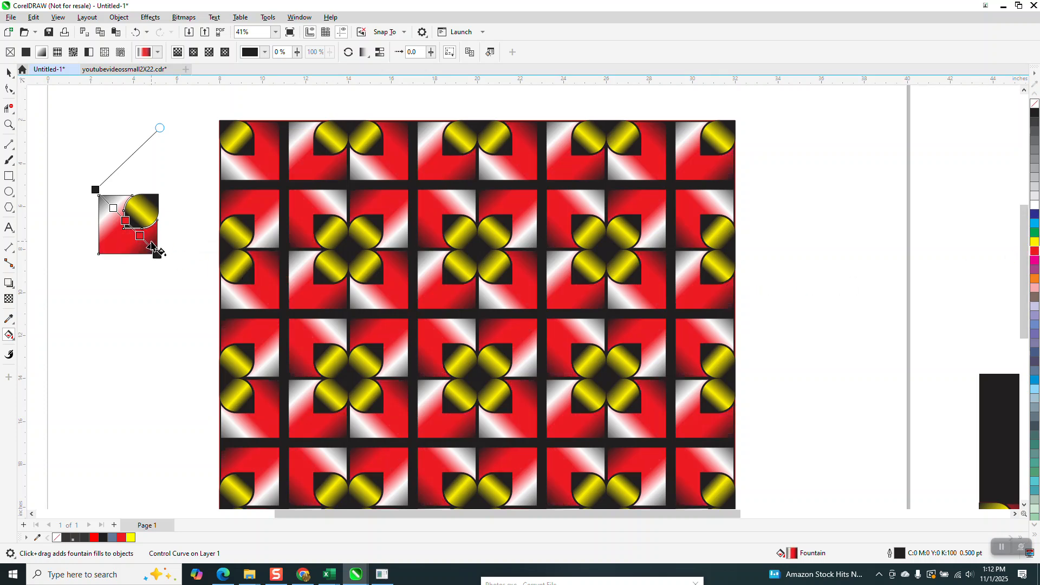
drag(1034, 253, 111, 208)
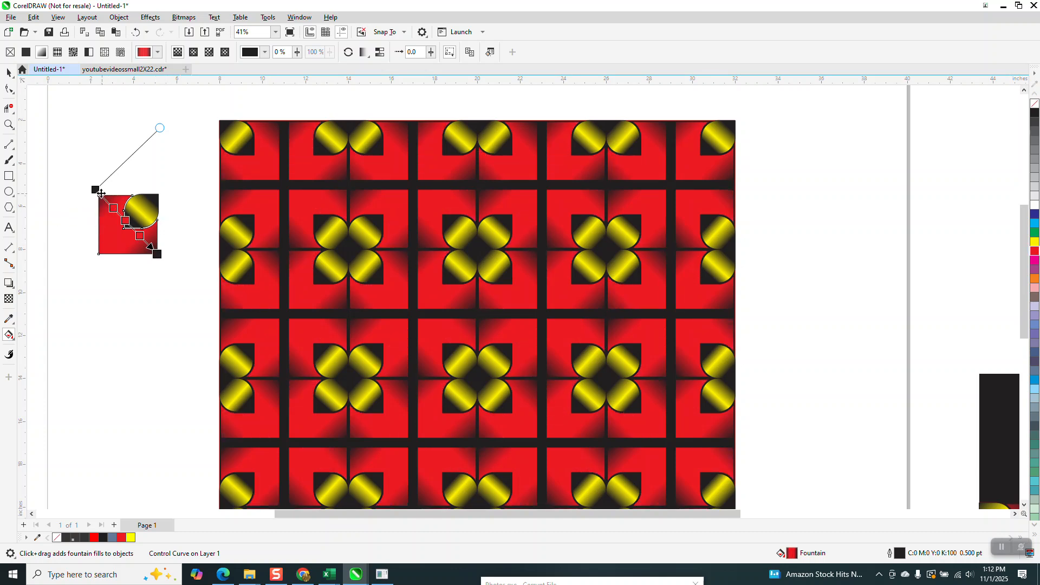
drag(96, 189, 98, 195)
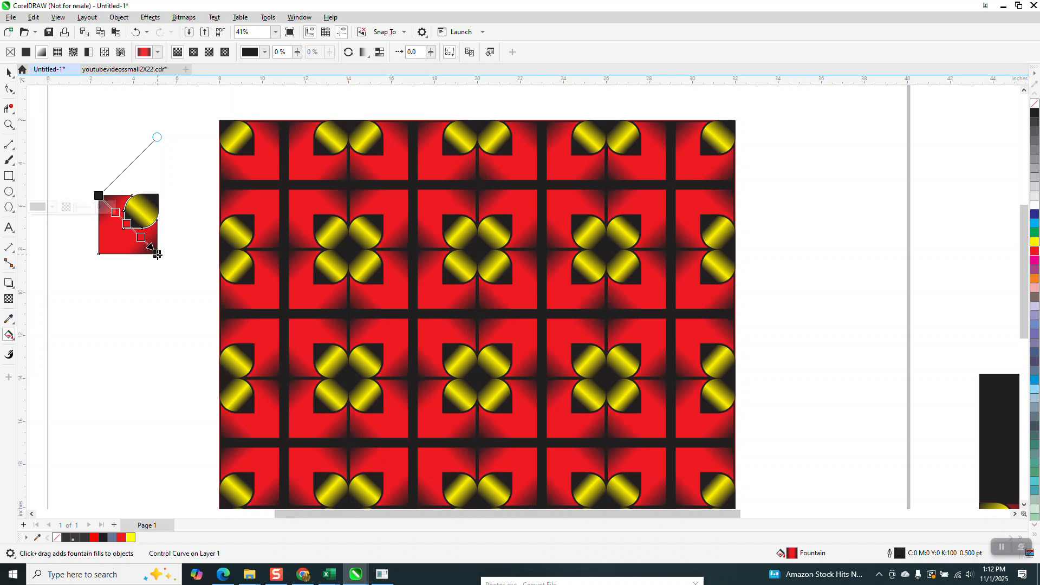
mouse_move(157, 255)
mouse_down()
mouse_move(181, 281)
mouse_move(161, 257)
mouse_up()
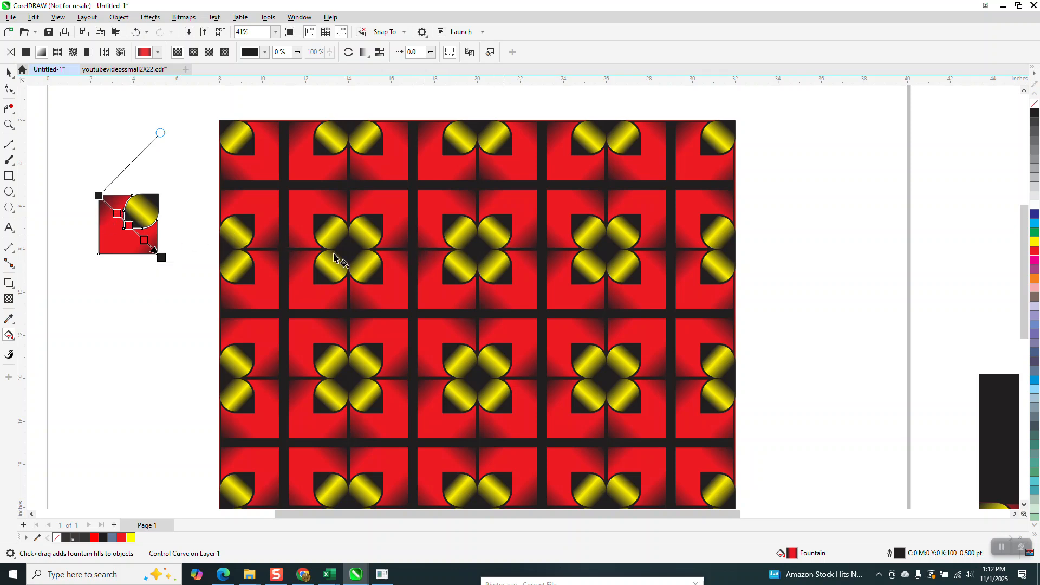
Lengthen the original petal's fountain fill by moving both black end nodes outward past the petal's tips, and deselect it
click(142, 209)
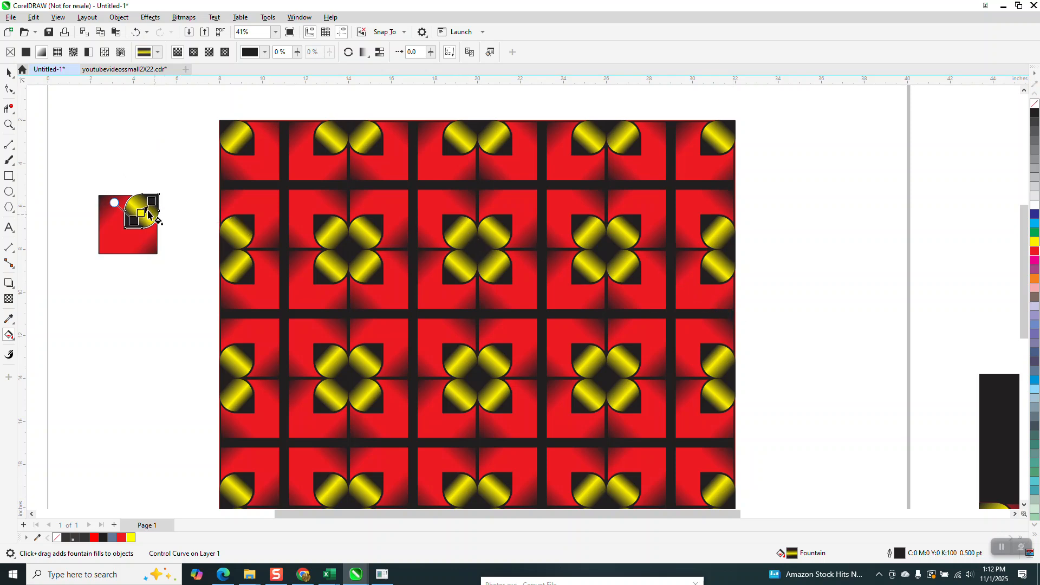
drag(152, 200, 161, 181)
drag(134, 220, 122, 228)
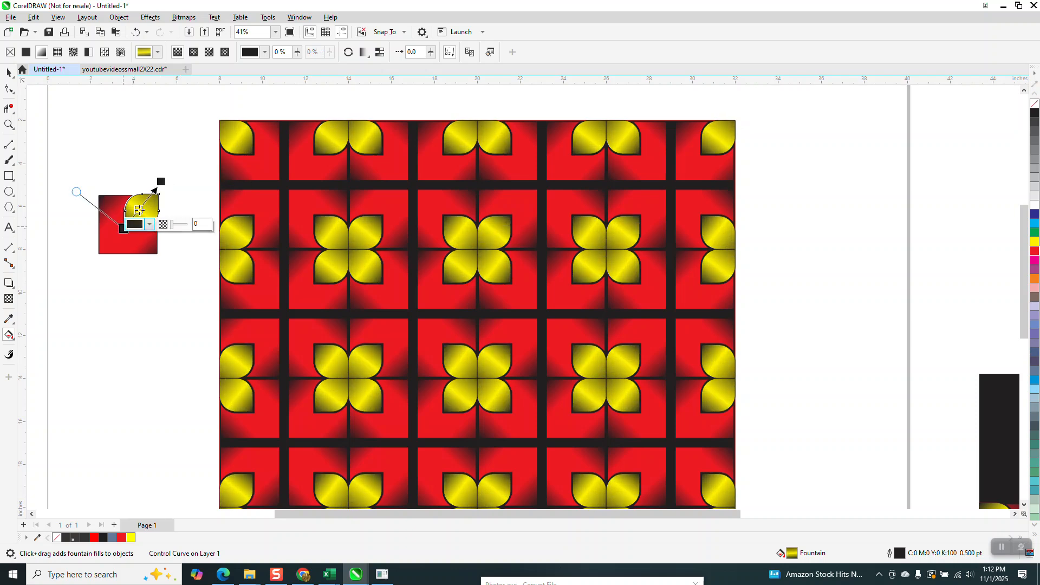
click(9, 72)
click(74, 111)
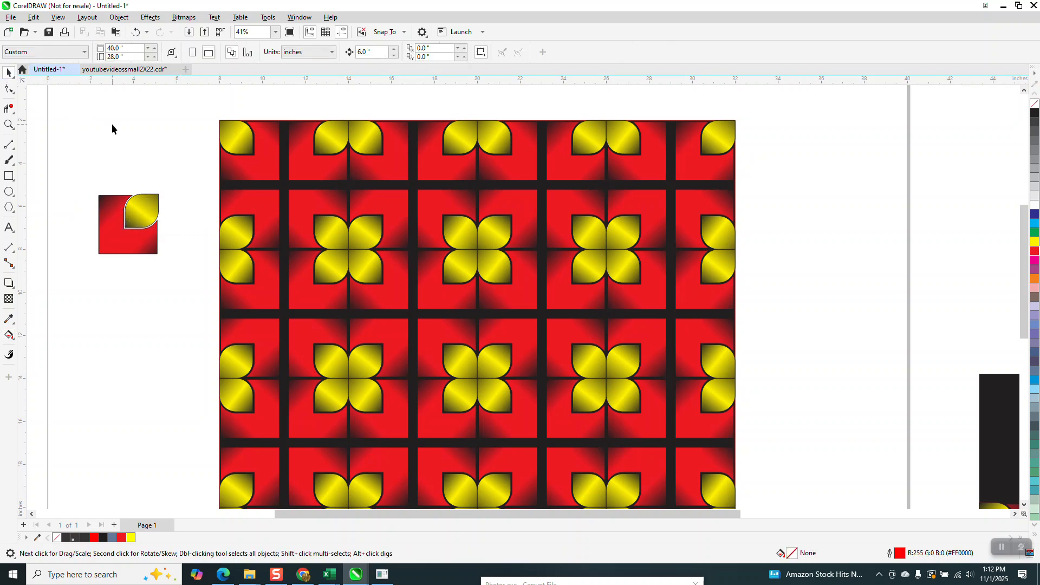
Remove the outline from the black background rectangle behind the tiles
scroll(111, 126, down, 2)
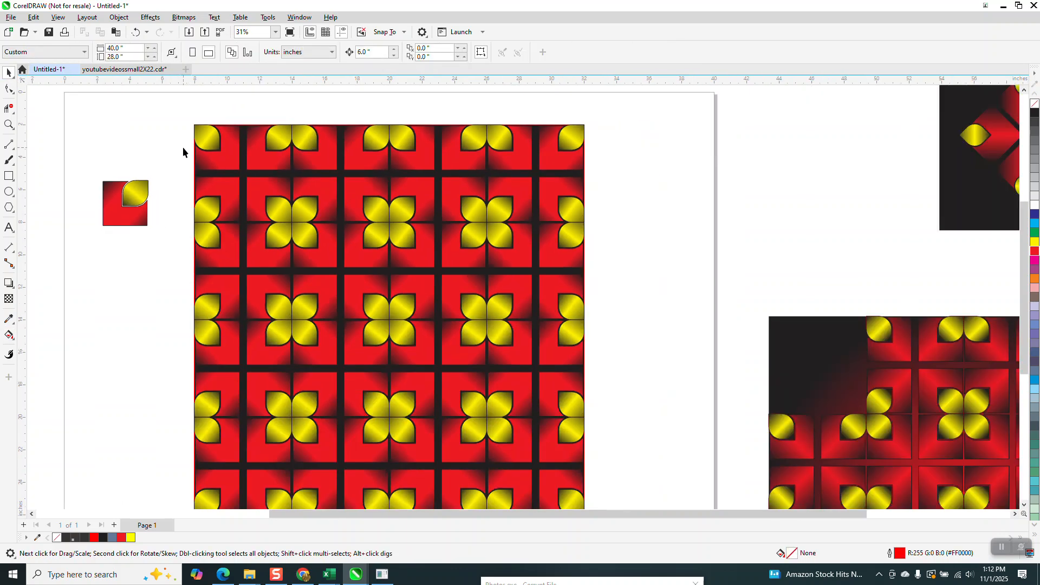
scroll(183, 148, down, 1)
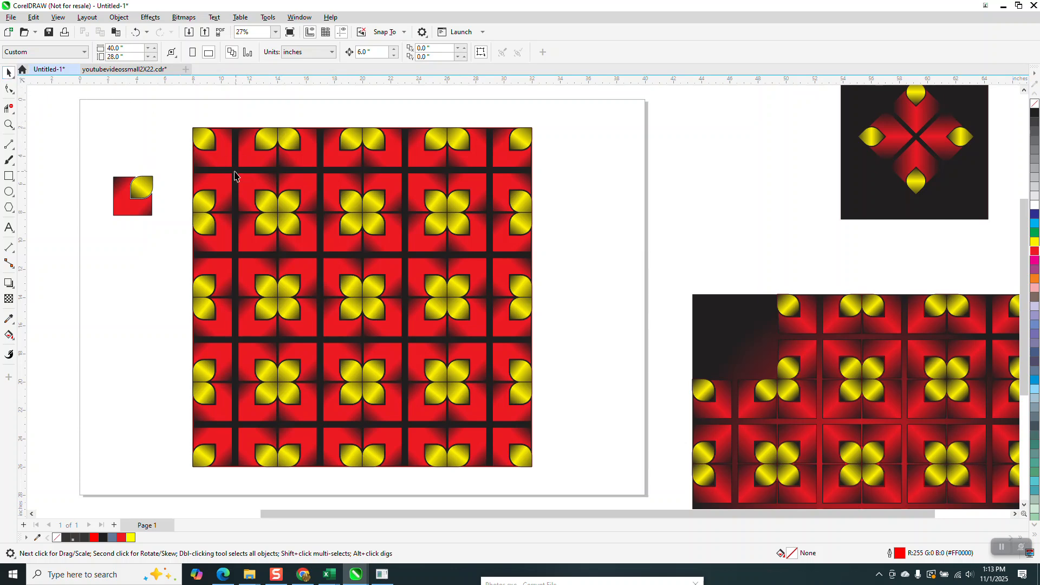
click(234, 173)
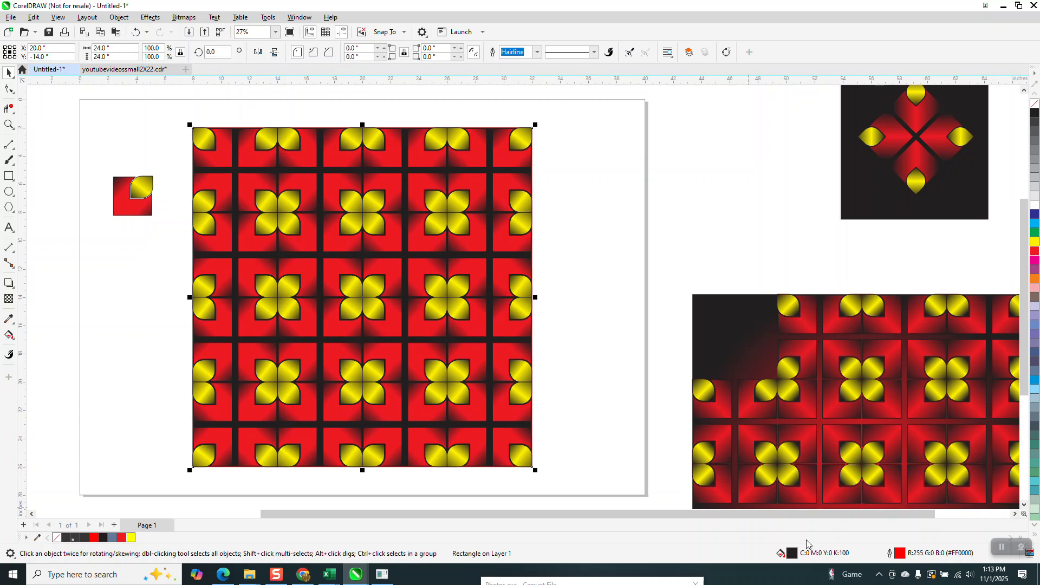
right_click(1035, 107)
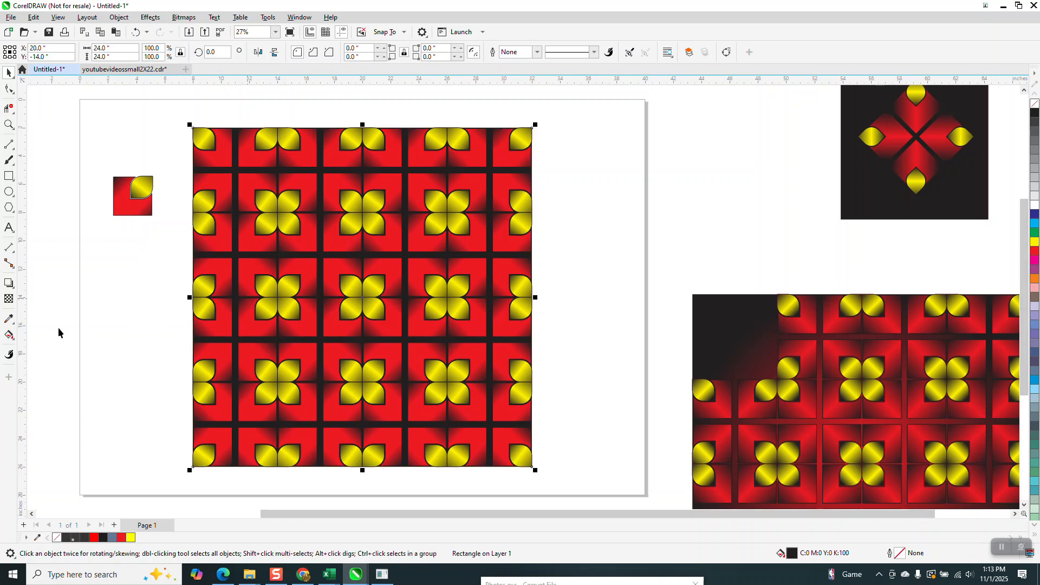
Apply an interactive fountain fill to the background rectangle and change it to the elliptical type with a white center and black edge
click(13, 324)
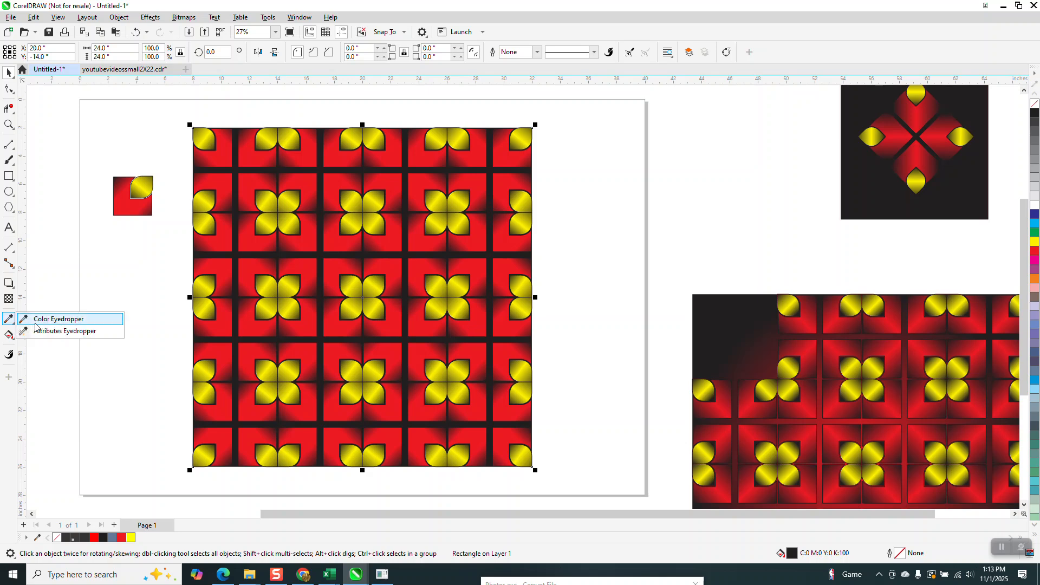
click(12, 339)
click(24, 336)
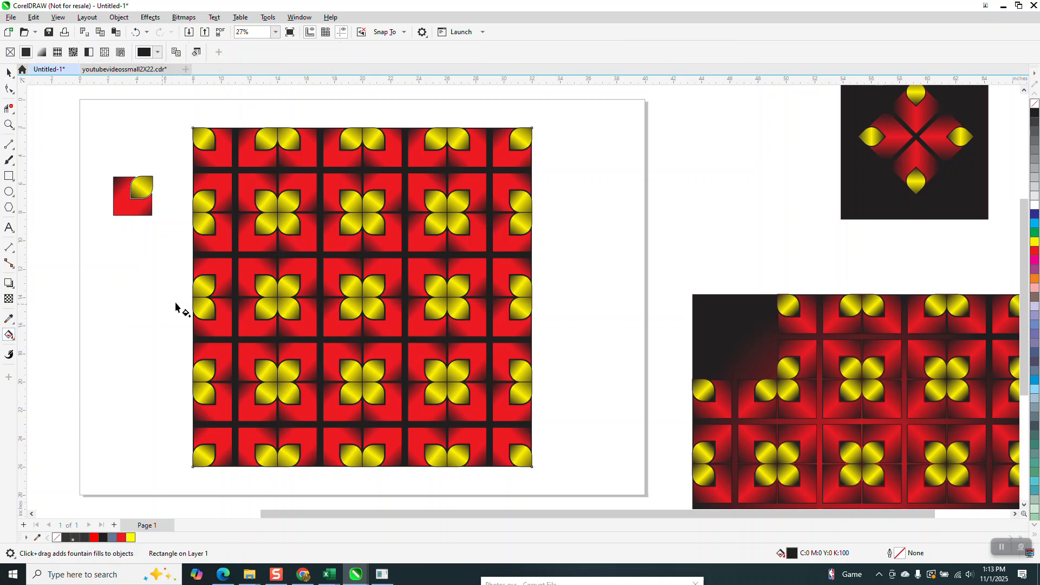
drag(298, 271, 624, 309)
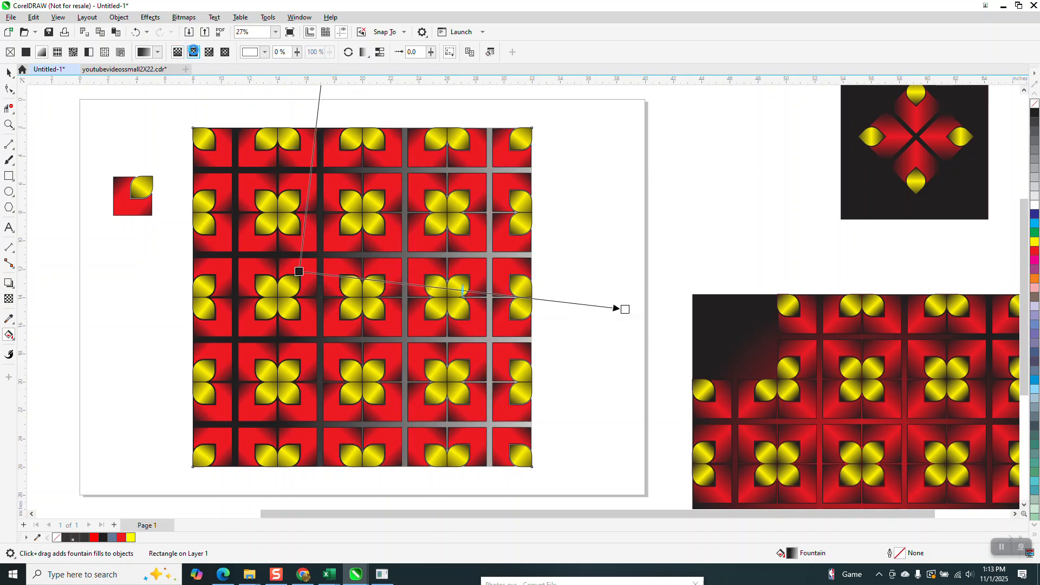
click(193, 52)
Move the elliptical fill's center to the middle of the background rectangle and its black end node to the rectangle's right edge
drag(462, 291, 370, 297)
drag(625, 310, 532, 303)
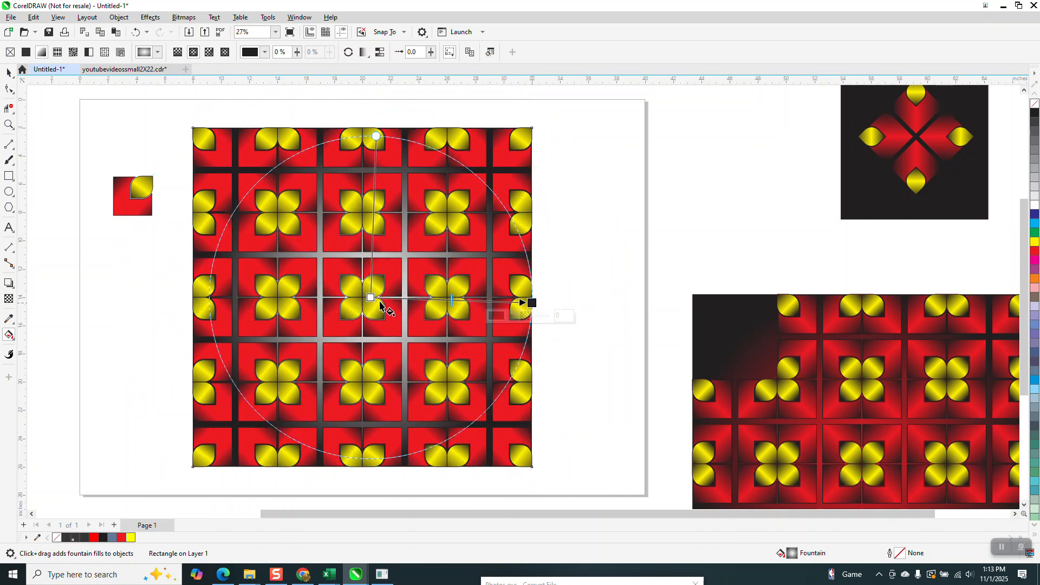
drag(370, 297, 362, 297)
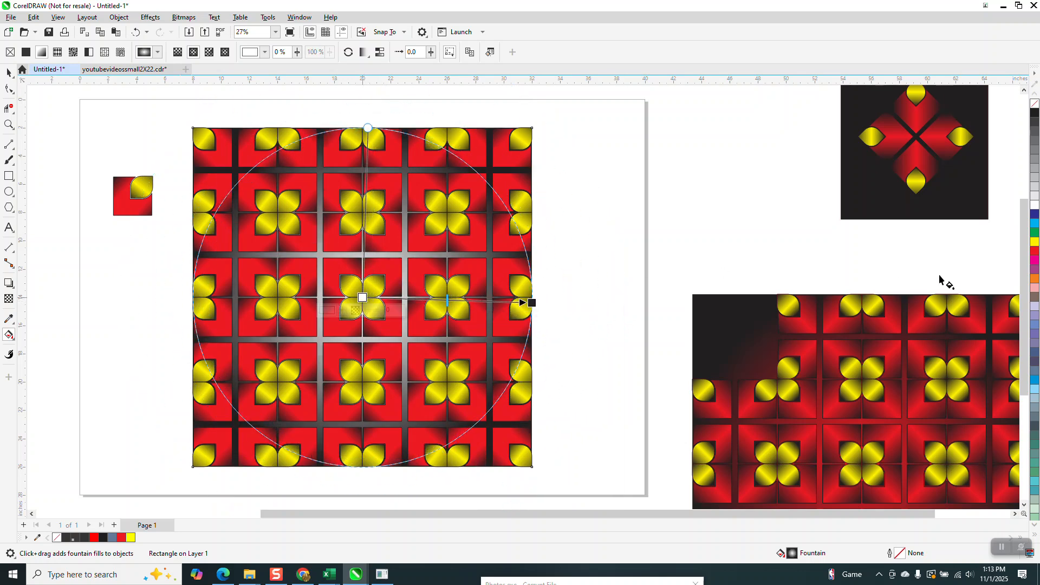
Recolor the center node of the background's elliptical fountain fill red and frame the whole pattern in view
drag(1035, 251, 361, 297)
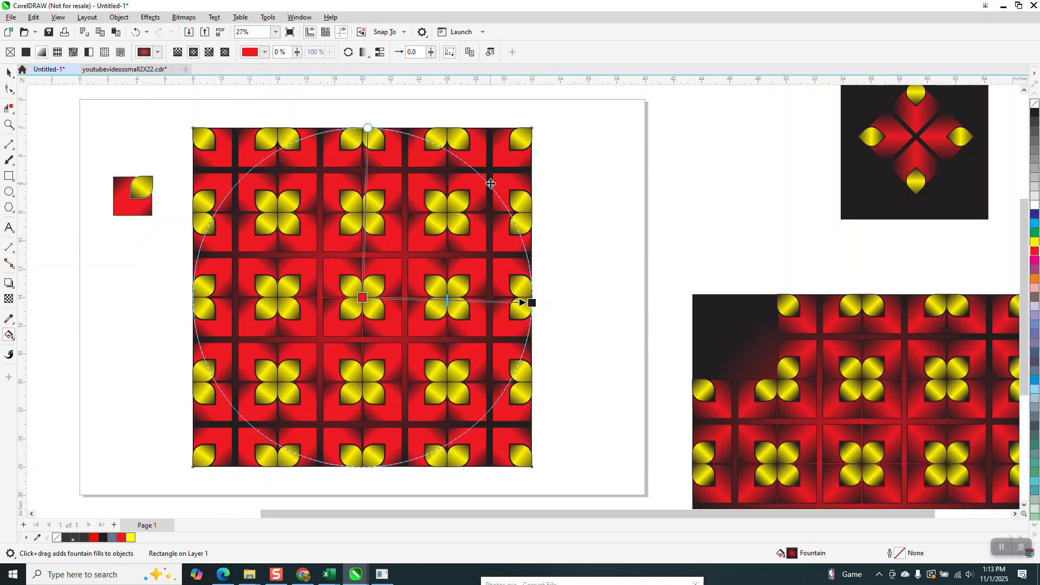
click(10, 125)
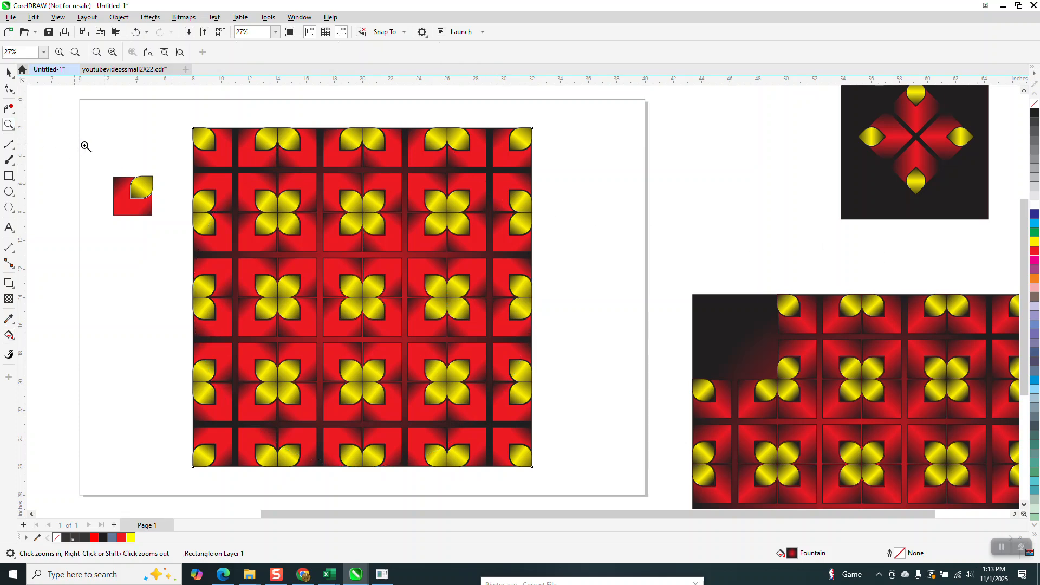
drag(170, 129, 557, 485)
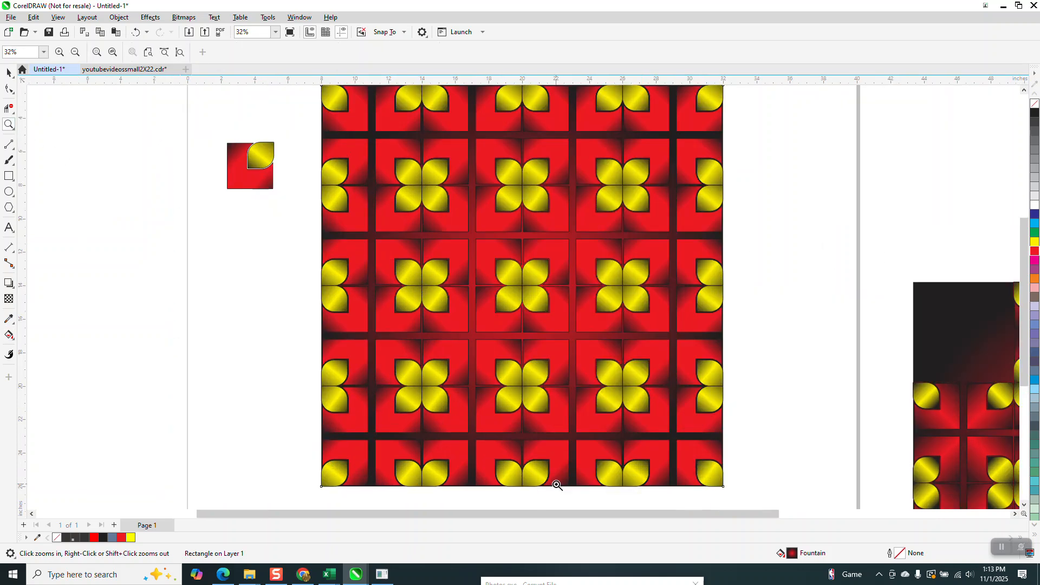
scroll(538, 473, down, 1)
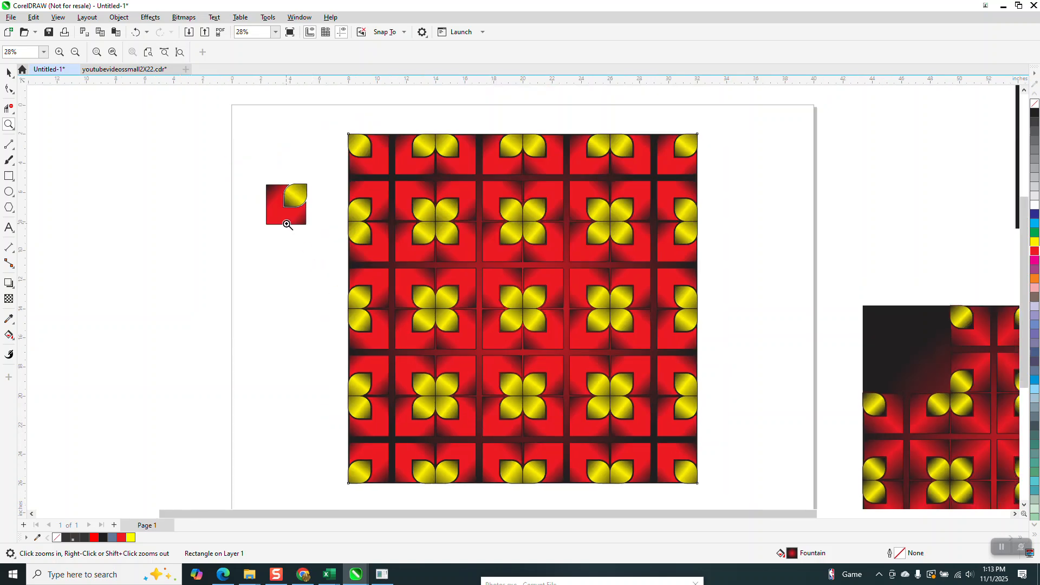